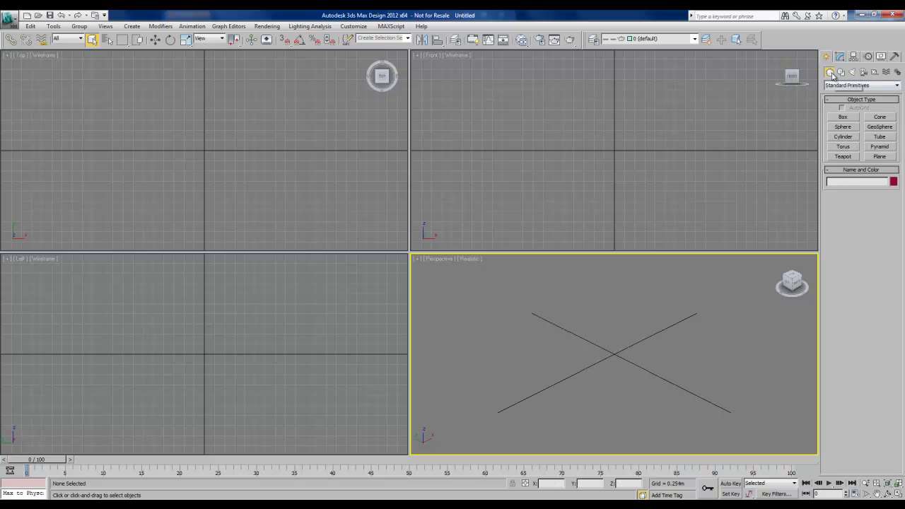
Step: Draw a cylinder at the scene centre in the Top view with radius 0.05m and height 0.01m
click(850, 136)
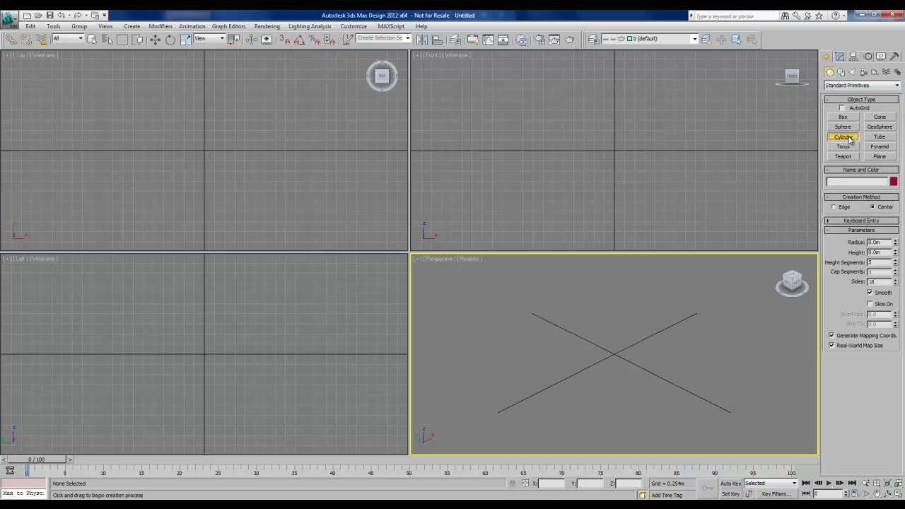
click(212, 185)
drag(202, 150, 202, 205)
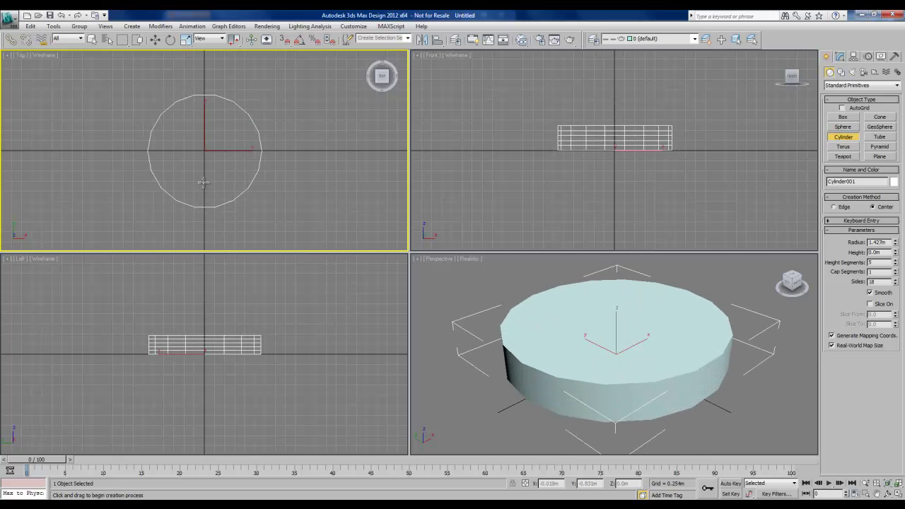
click(203, 191)
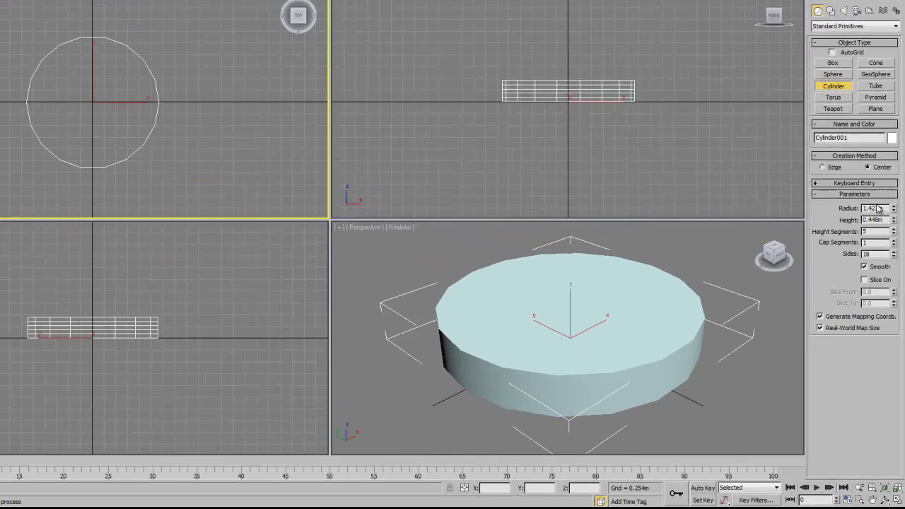
double_click(874, 208)
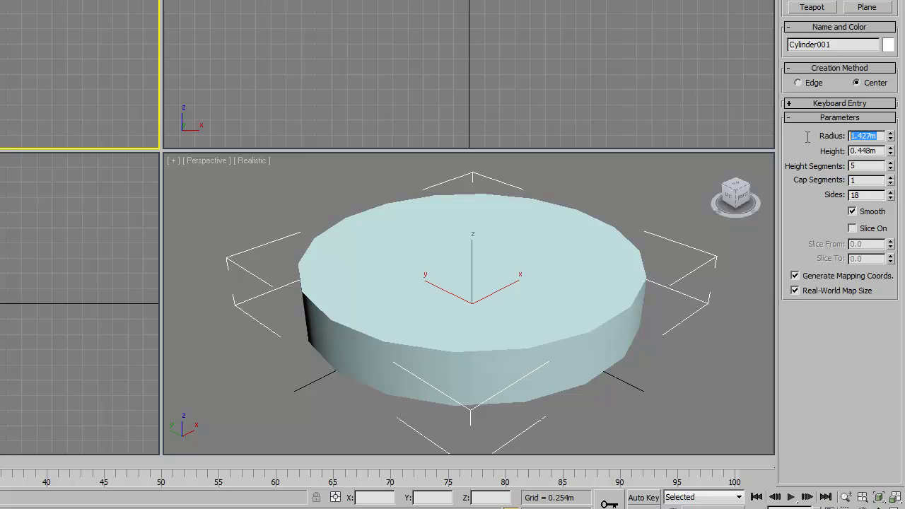
text(.05)
key(Tab)
text(.01)
key(Return)
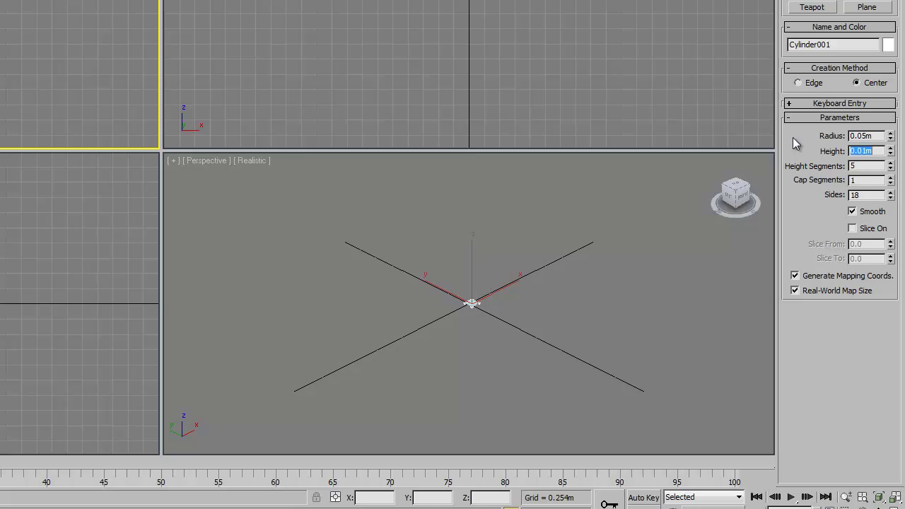
Step: Frame the disc in all views and give it 1 height segment and 36 sides
click(894, 497)
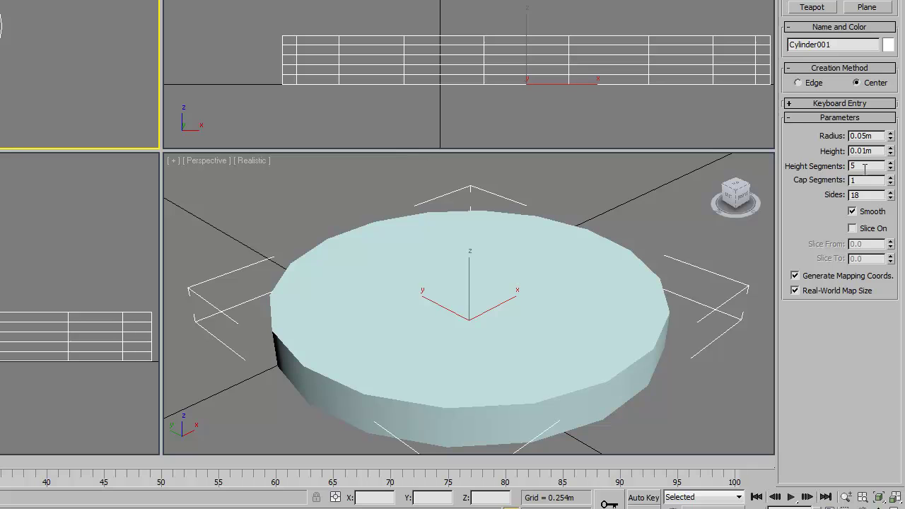
drag(864, 167, 839, 172)
text(1)
key(Return)
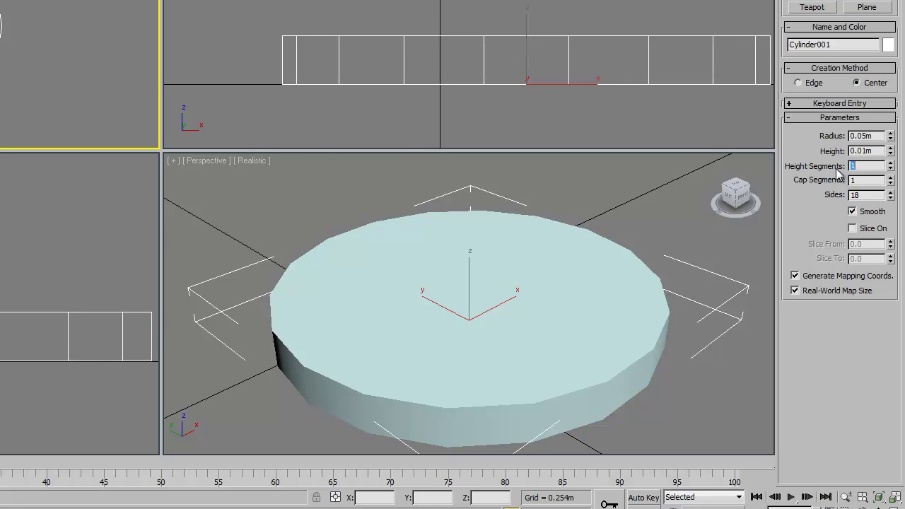
double_click(868, 195)
text(36)
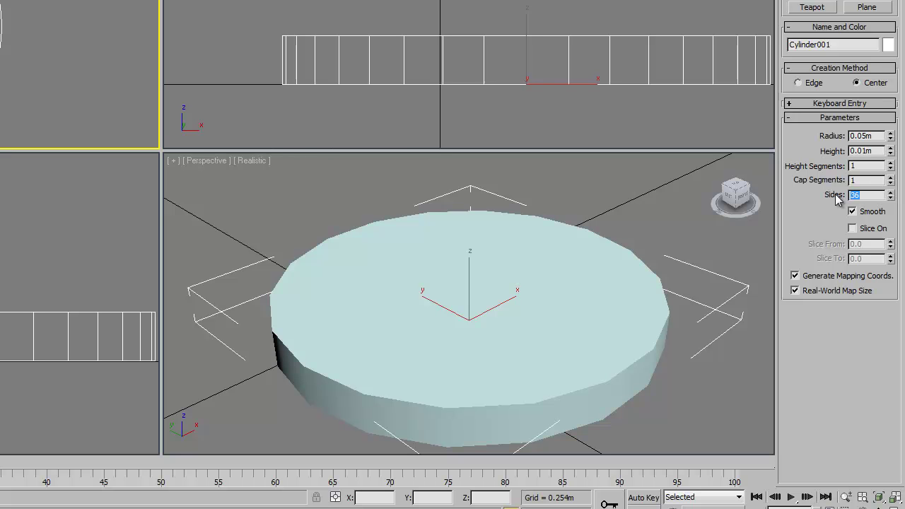
key(Return)
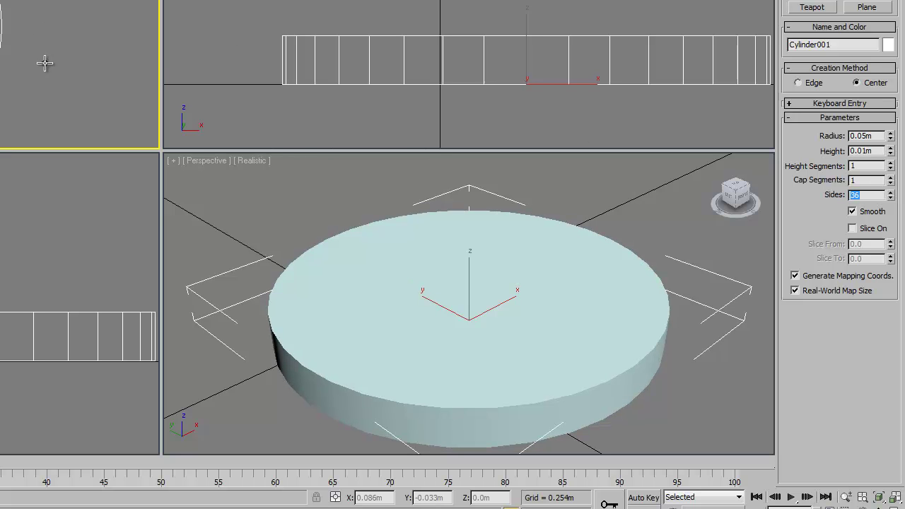
middle_drag(36, 64, 10, 37)
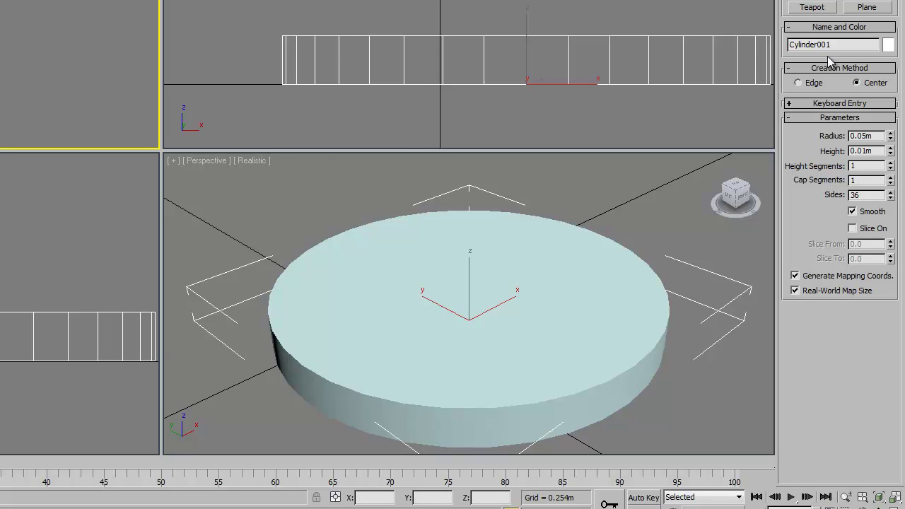
Step: Rename the cylinder 'Lamp Base' and set its object colour to dark grey
drag(834, 45, 775, 45)
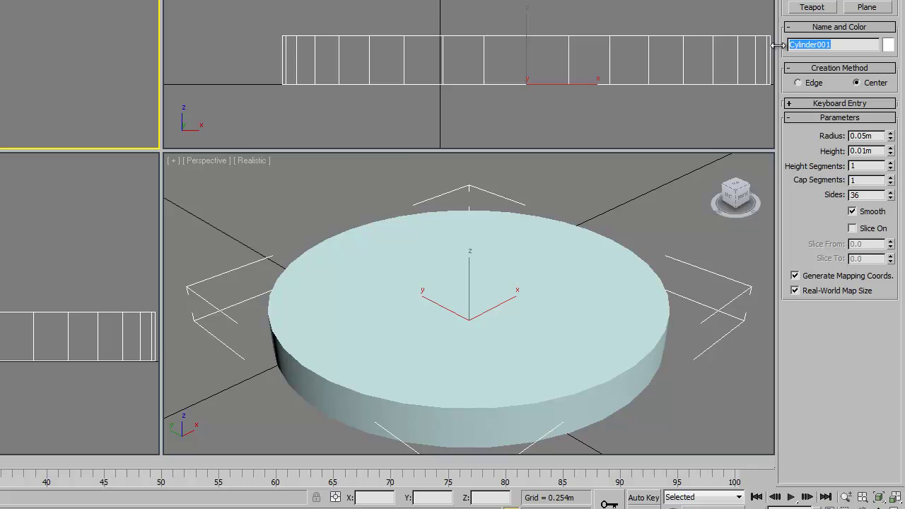
text(Lamp Base)
click(888, 45)
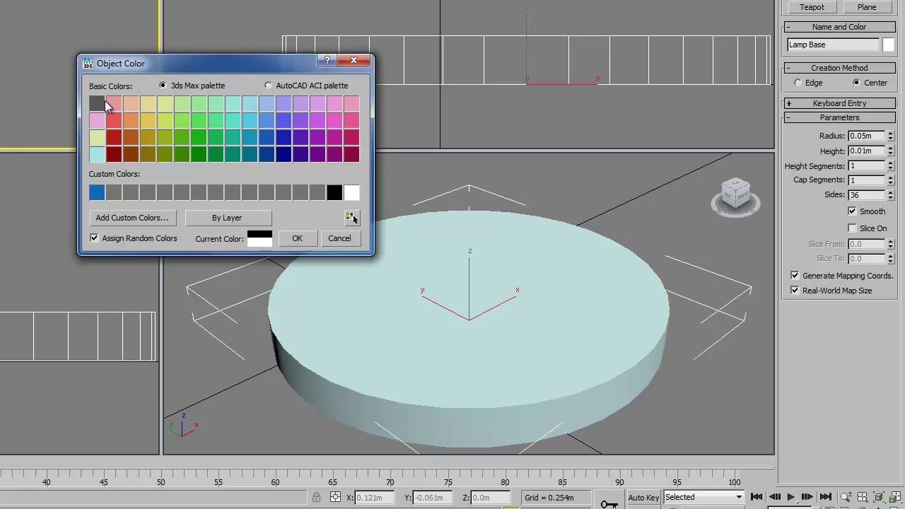
click(101, 105)
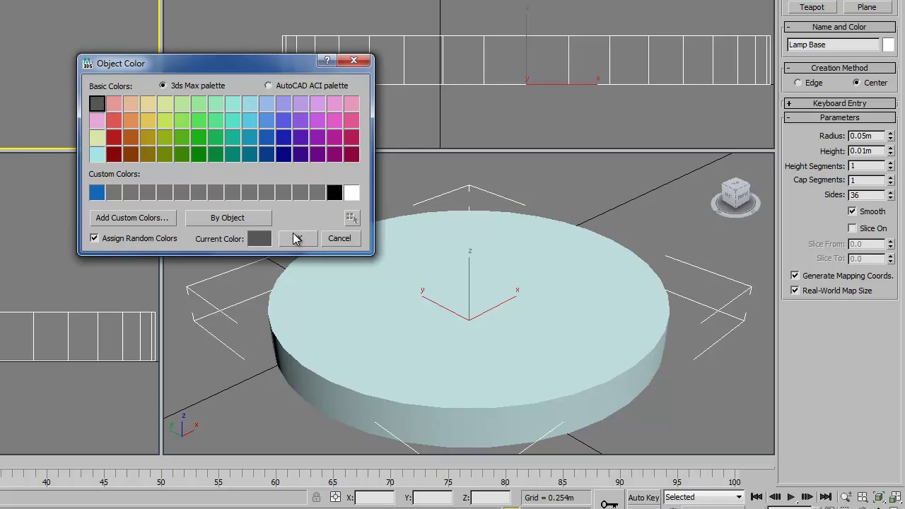
click(297, 239)
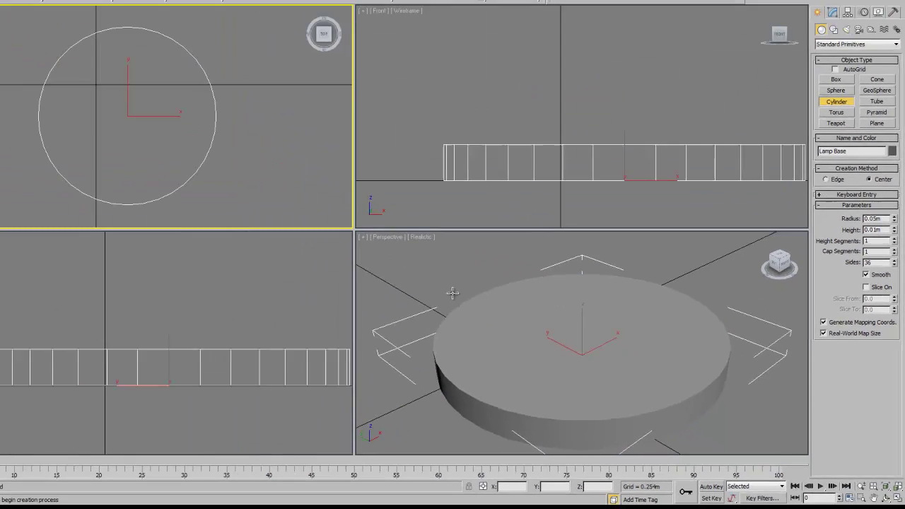
click(490, 290)
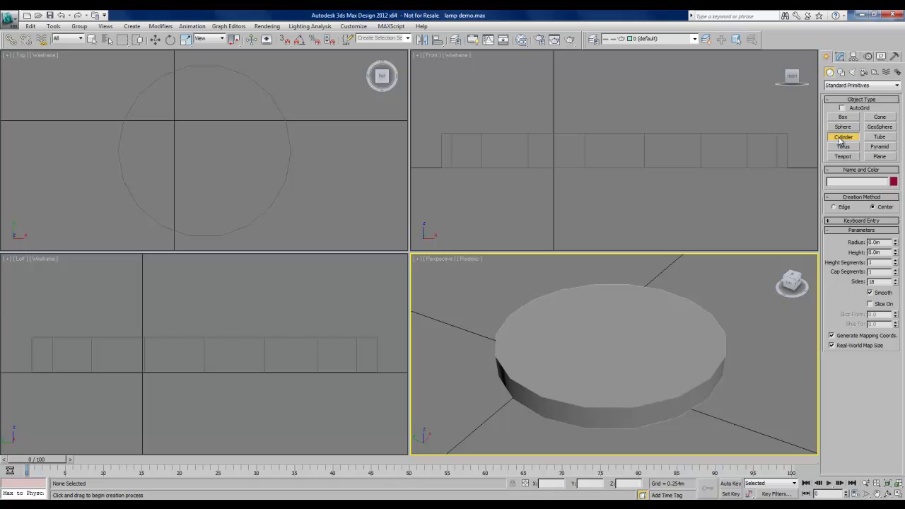
Step: Draw a new cylinder in the Top view with radius 0.01m and height 0.3m
click(364, 160)
drag(345, 135, 347, 147)
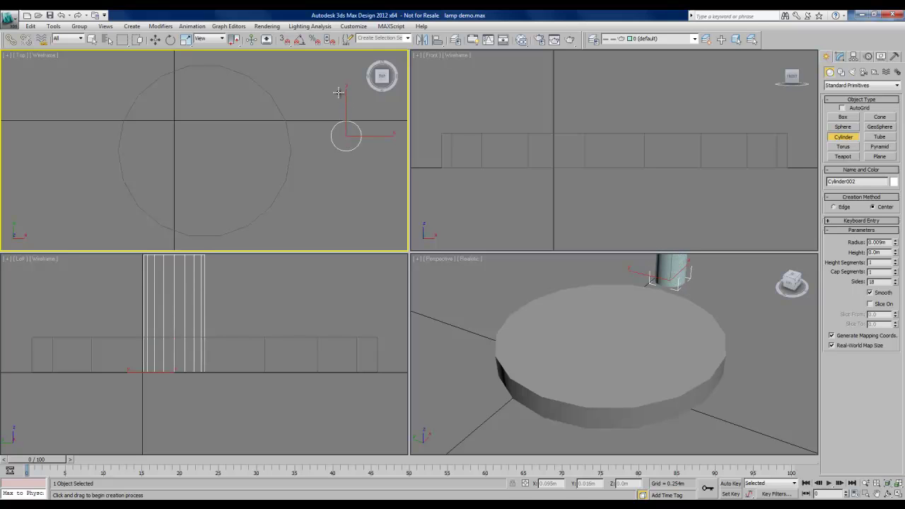
click(342, 100)
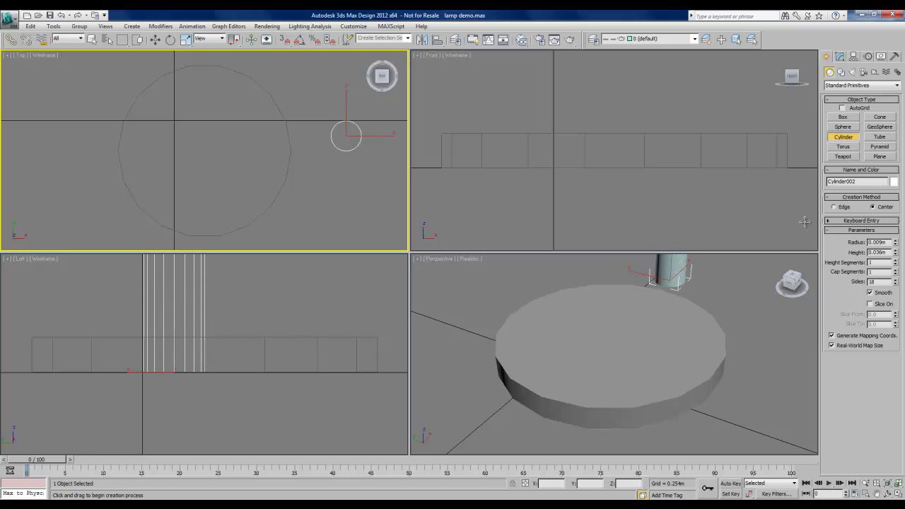
double_click(887, 241)
text(.01)
key(Tab)
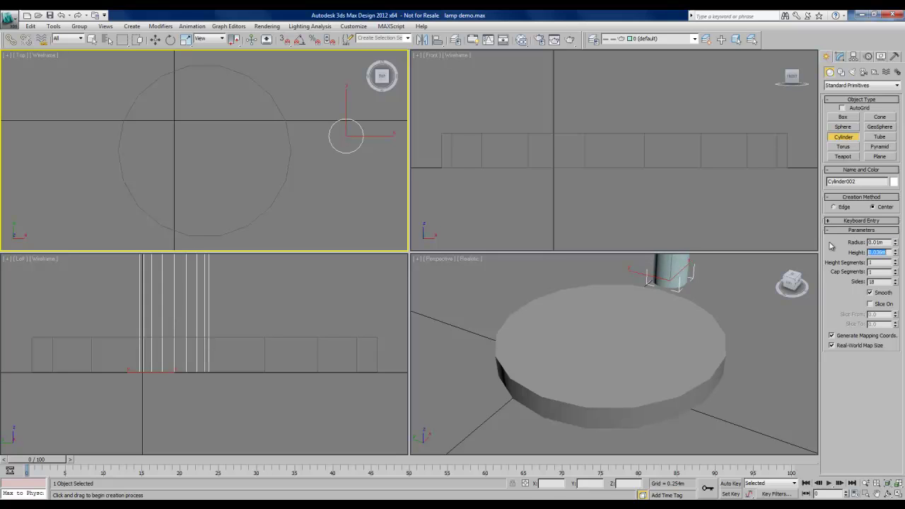
text(.3)
key(Return)
Step: Frame all views and adjust the Perspective view to show the pole and base
click(898, 483)
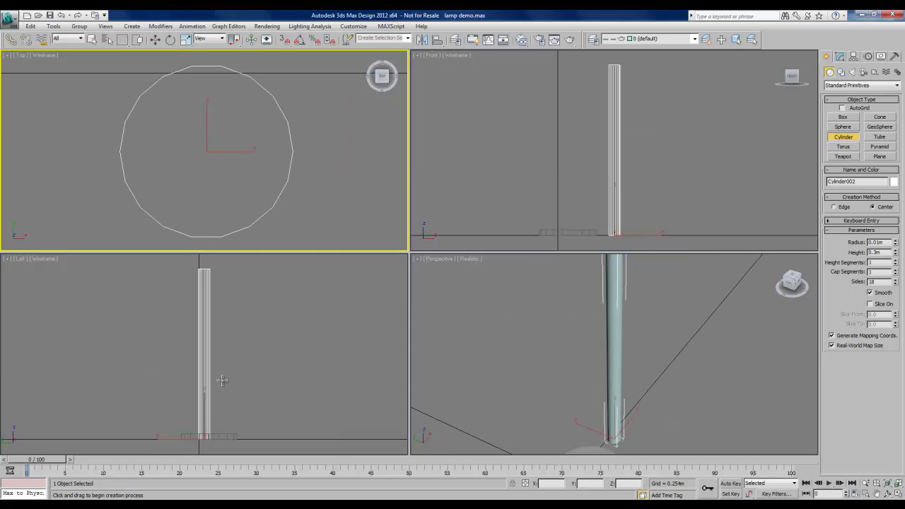
right_click(268, 330)
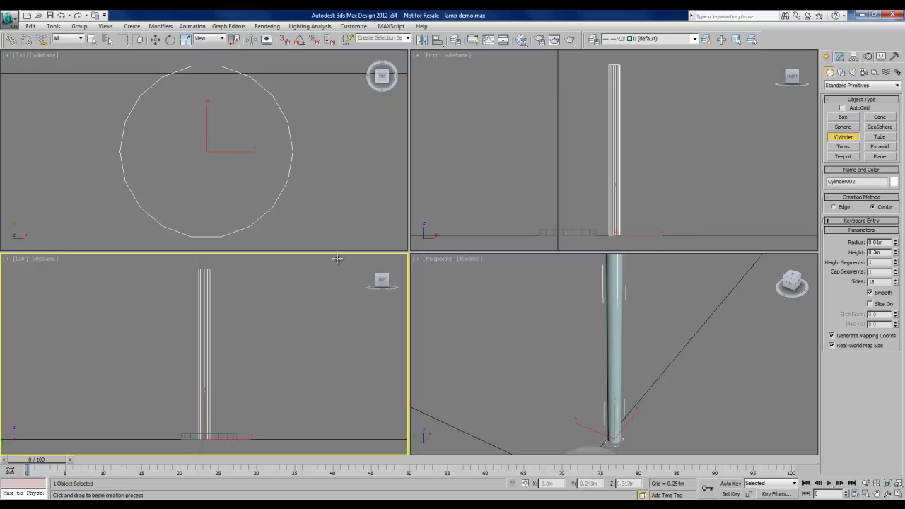
right_click(485, 313)
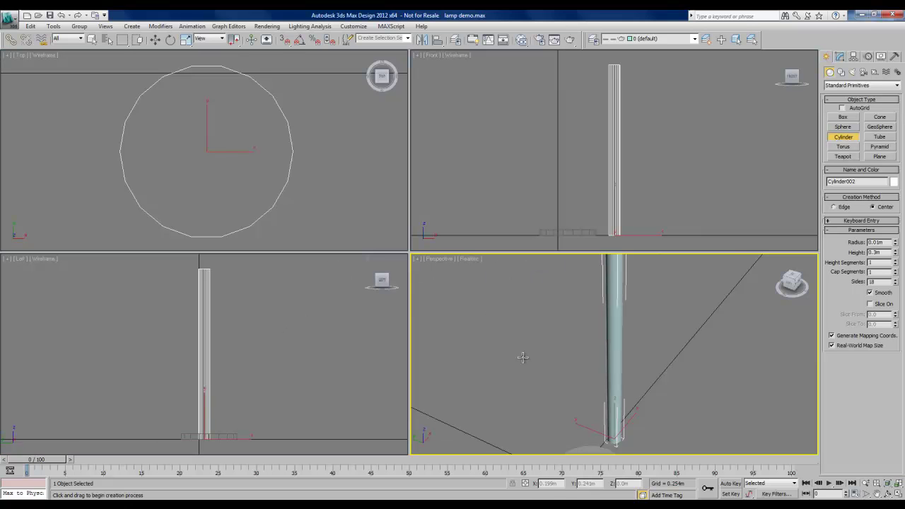
scroll(521, 358, down, 3)
middle_drag(526, 357, 536, 346)
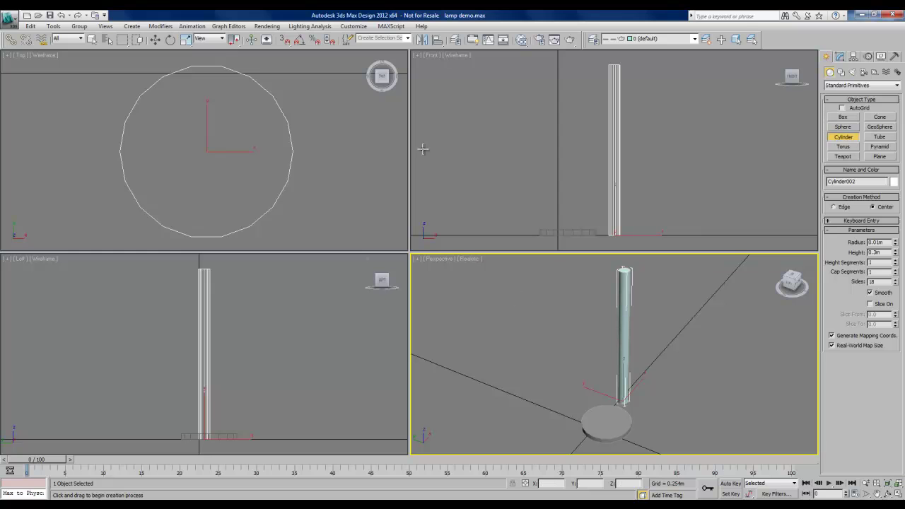
Step: Align the pole's centre to the Lamp Base's centre in X and Y, then reselect the pole
click(437, 41)
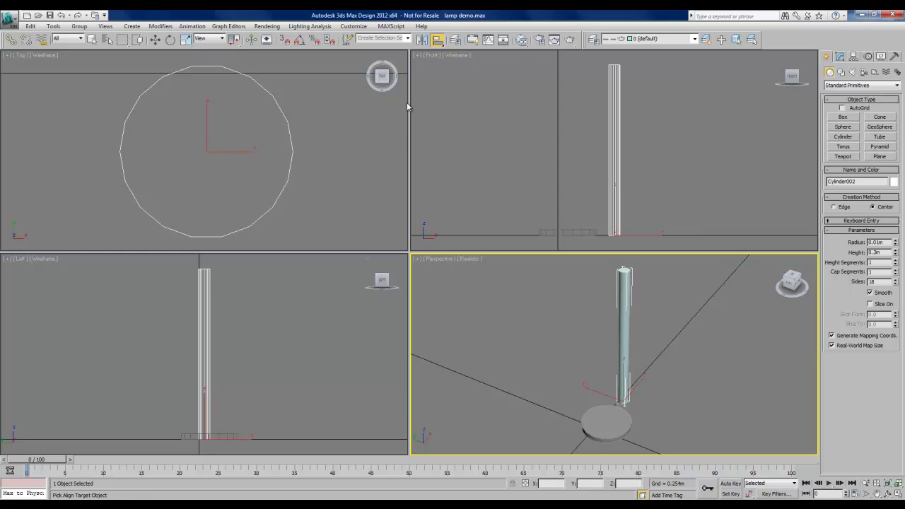
click(599, 417)
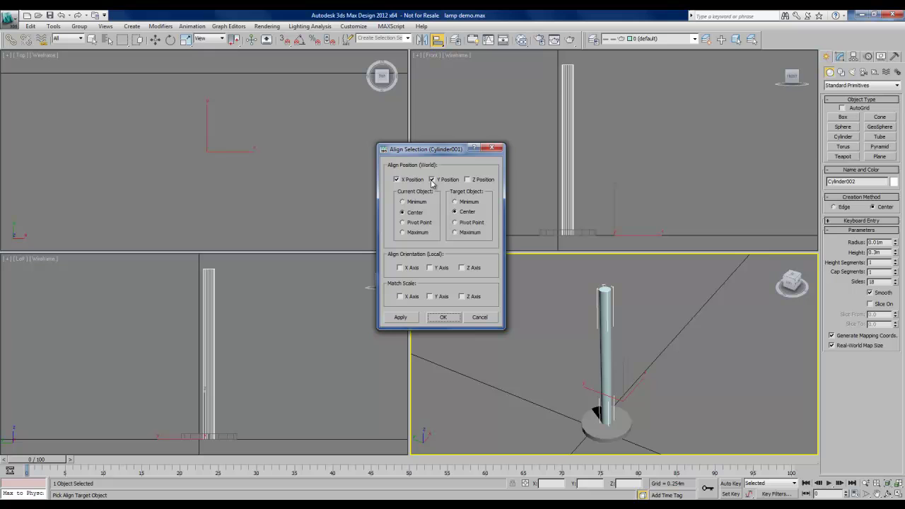
click(432, 179)
click(443, 318)
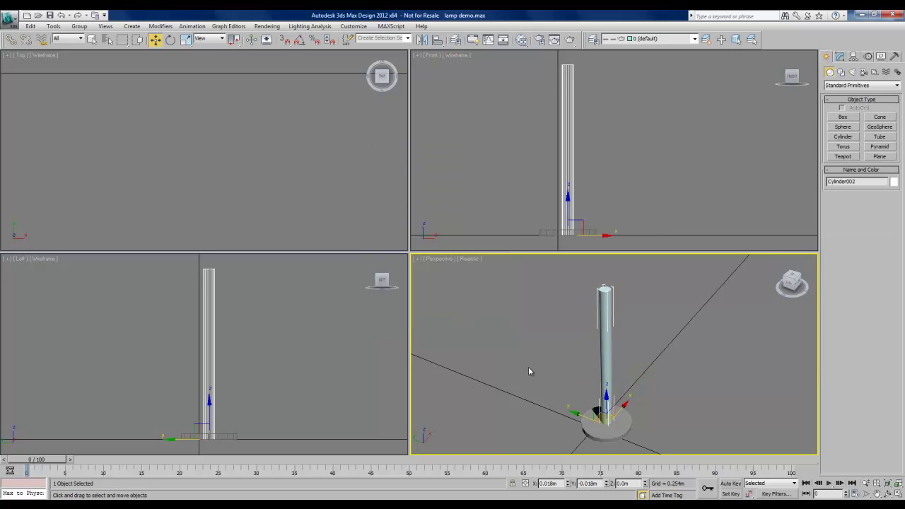
click(565, 364)
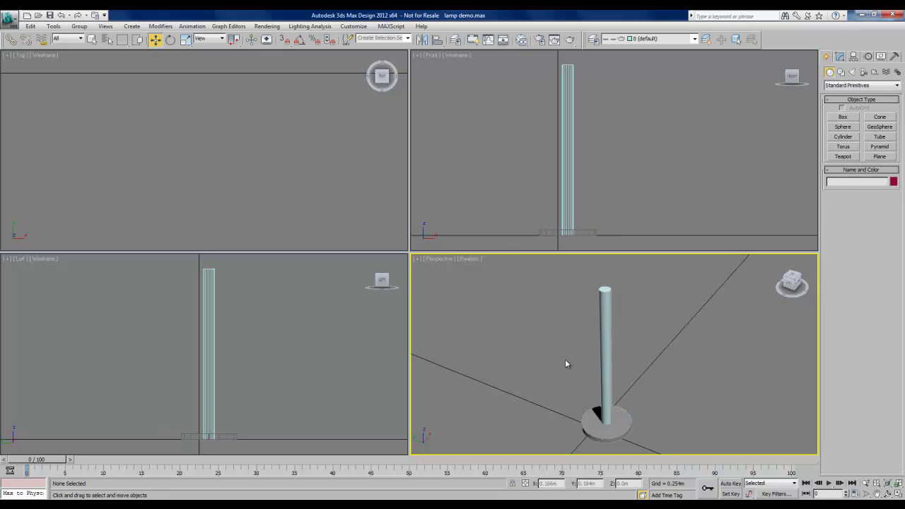
click(604, 326)
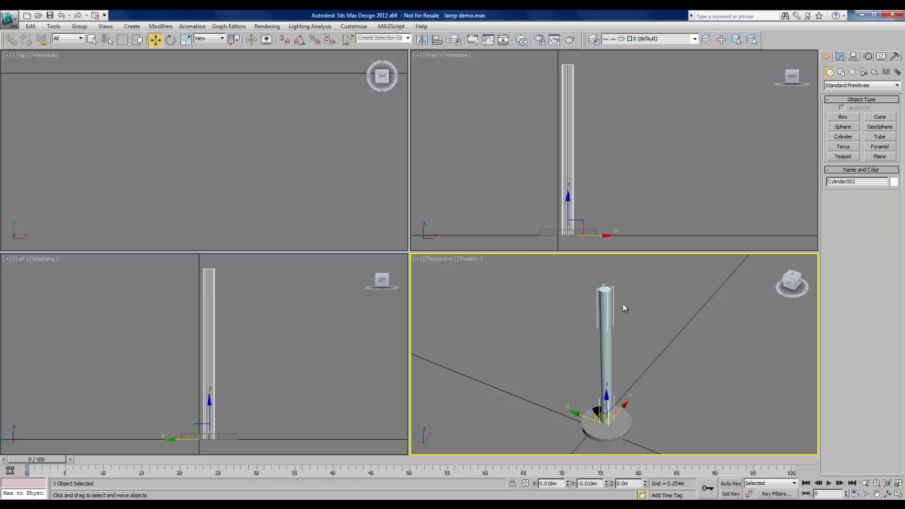
Step: Give the tall cylinder 12 height segments
click(840, 57)
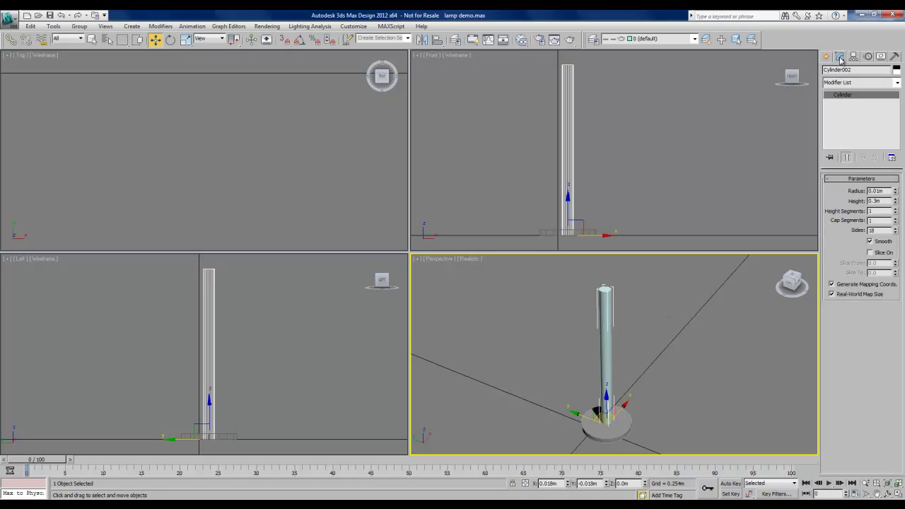
double_click(873, 211)
text(12)
key(Return)
Step: Turn on Edged Faces in the Perspective view and orbit to a lower angle
click(469, 259)
click(496, 301)
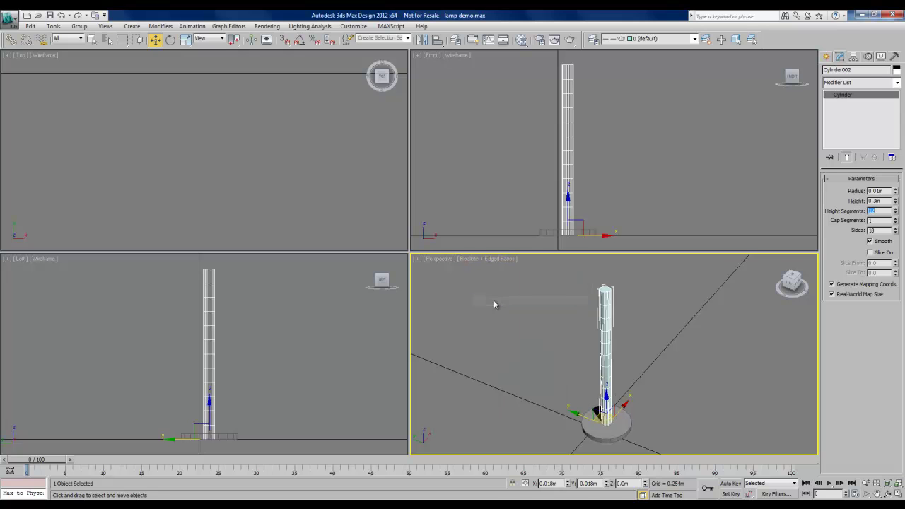
alt+middle_drag(570, 359, 602, 323)
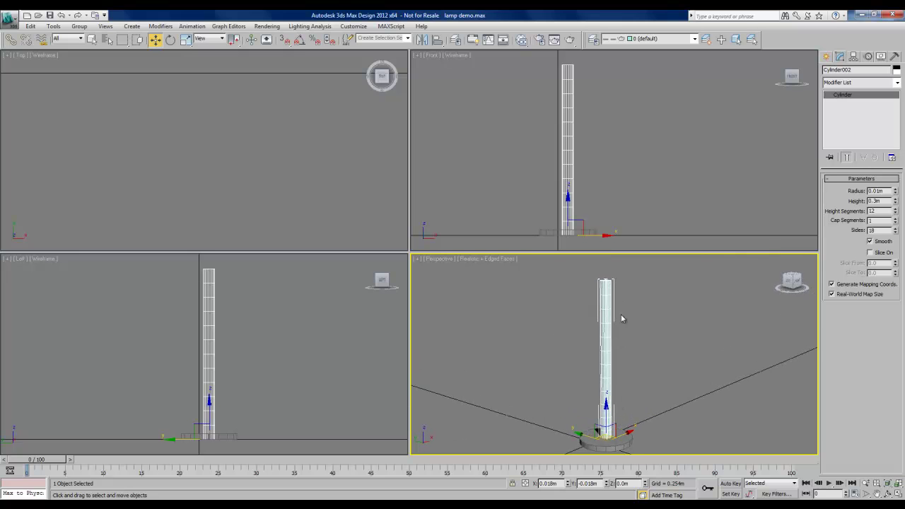
Step: Rename the cylinder 'Neck' and set its colour to black
click(827, 58)
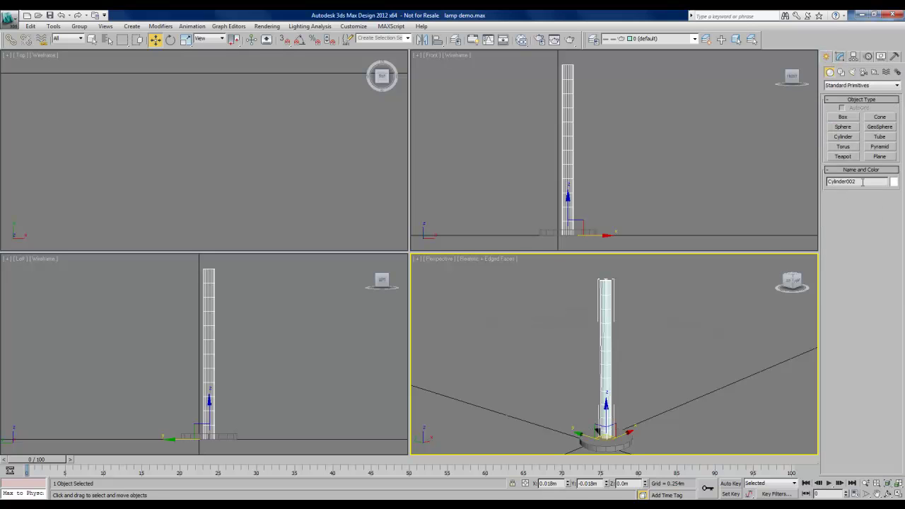
drag(863, 183, 819, 181)
text(Neck)
click(894, 183)
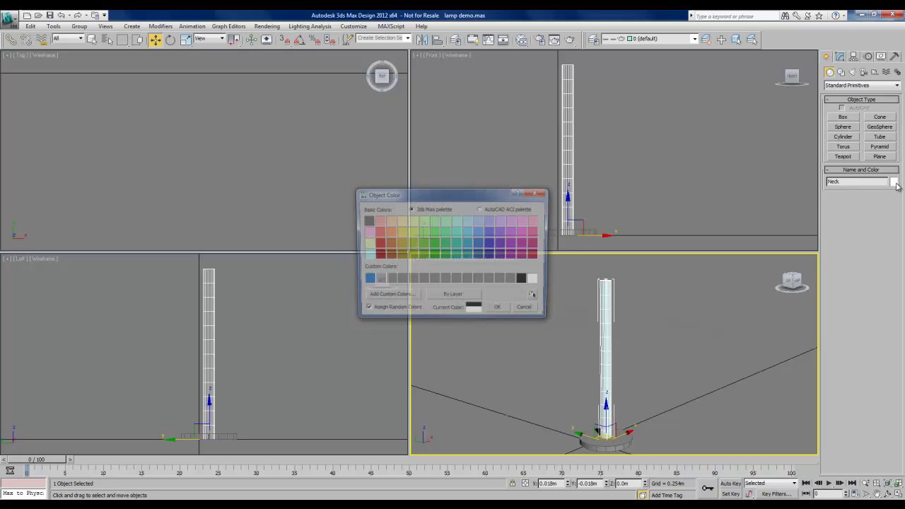
click(524, 279)
click(499, 312)
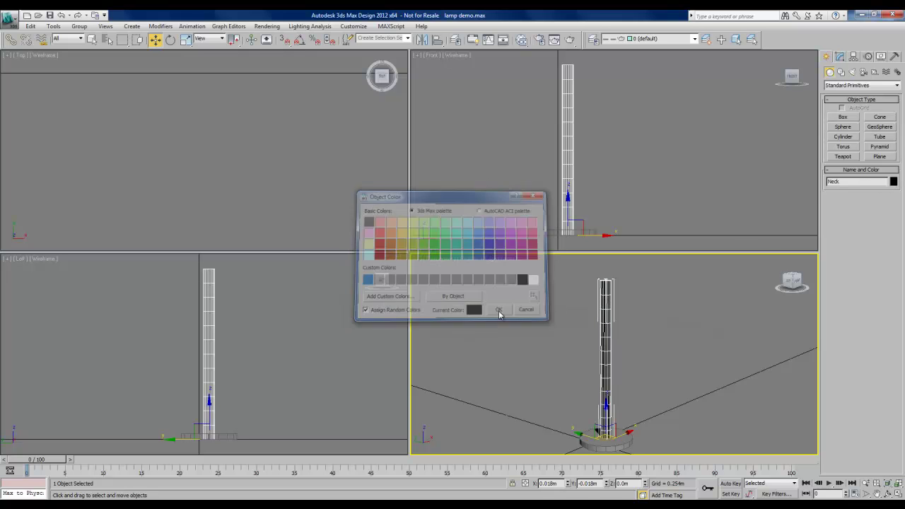
Step: Reselect the Neck and add a Bend modifier from the Modifier List
click(546, 368)
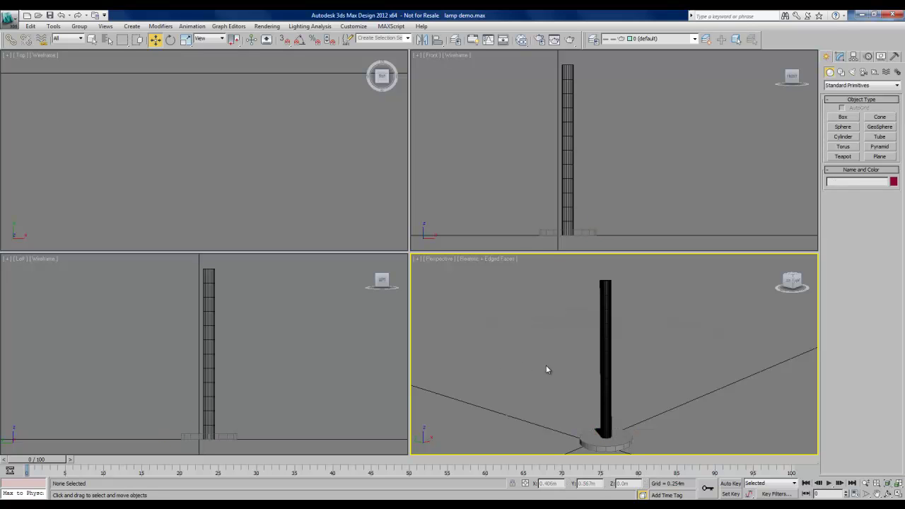
click(602, 320)
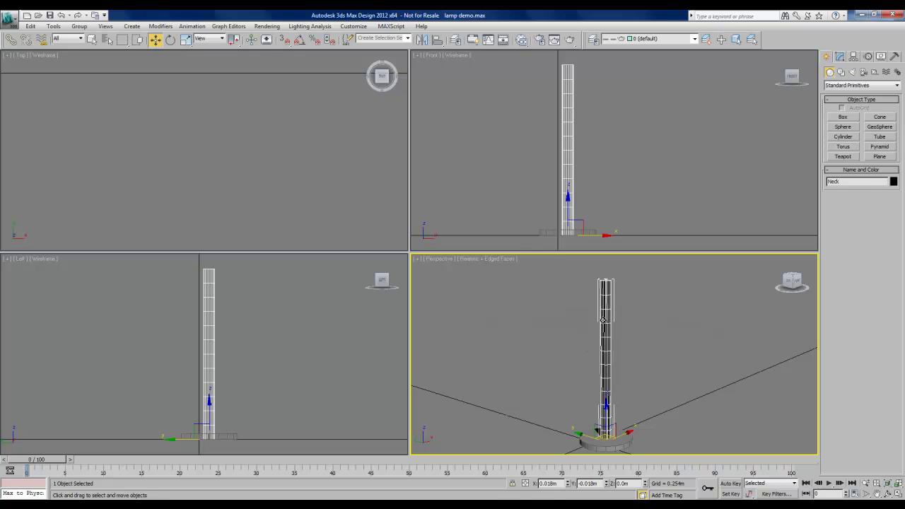
click(839, 58)
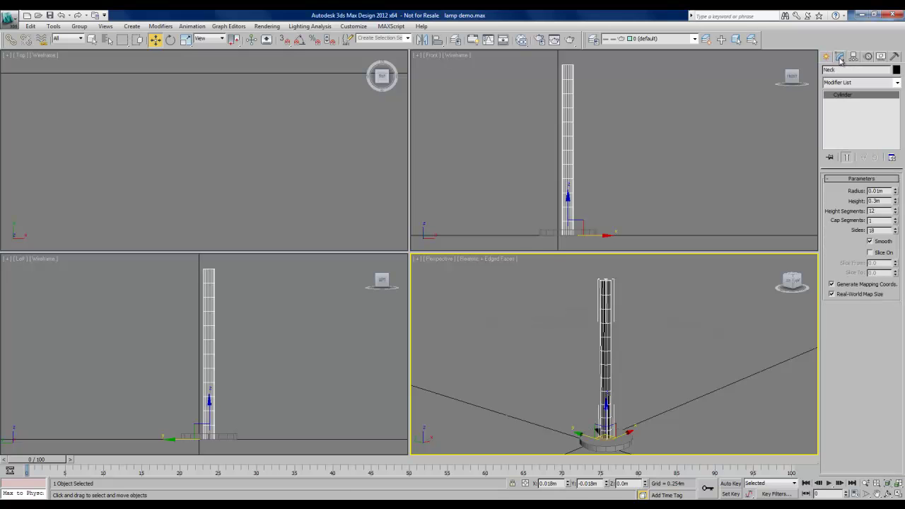
click(897, 83)
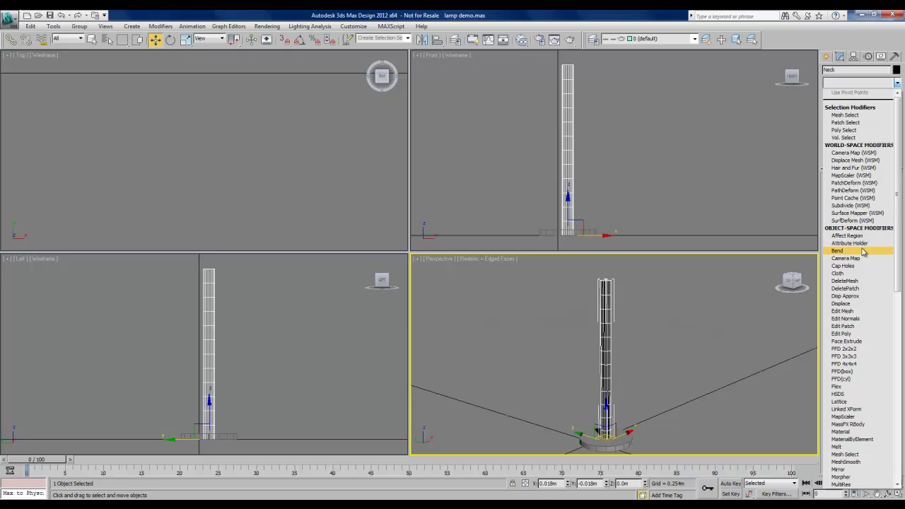
scroll(856, 345, down, 1)
scroll(856, 346, down, 3)
drag(896, 318, 896, 445)
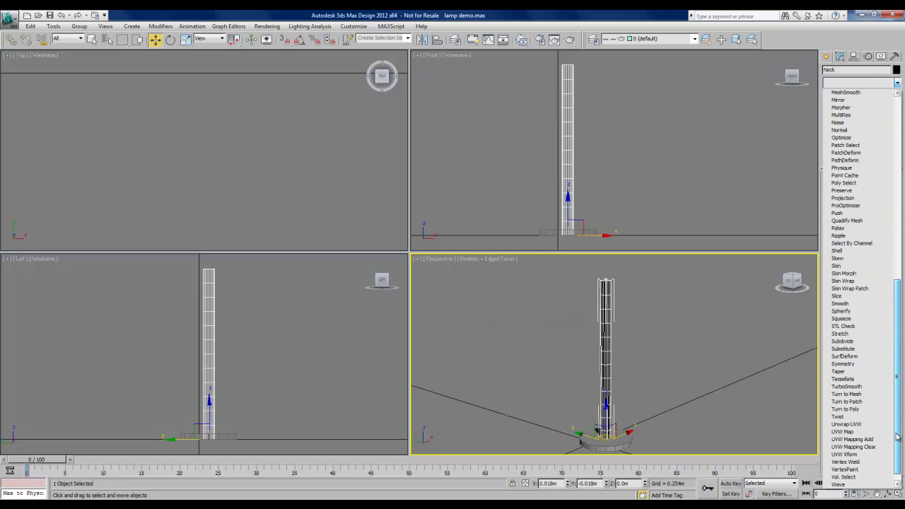
scroll(853, 275, up, 10)
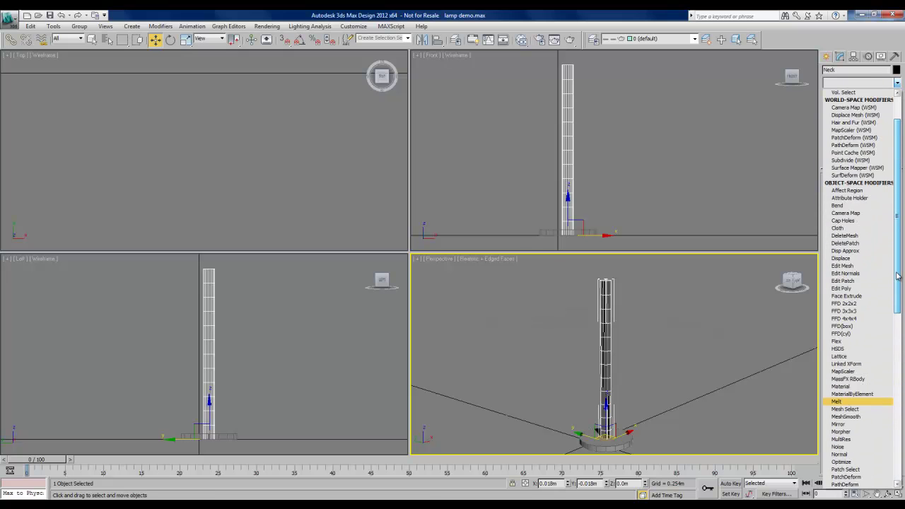
click(845, 205)
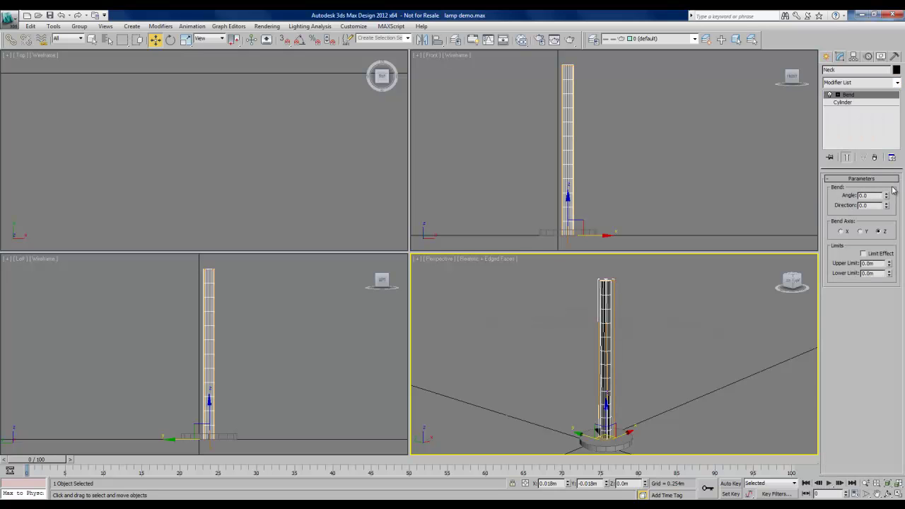
Step: Set the Bend angle to 60 and view the curved neck
drag(886, 198, 870, 179)
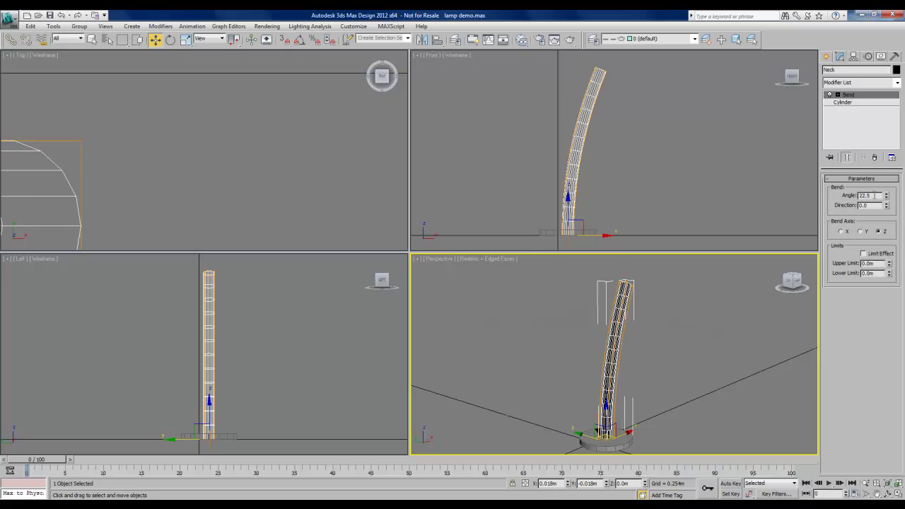
text(60)
key(Return)
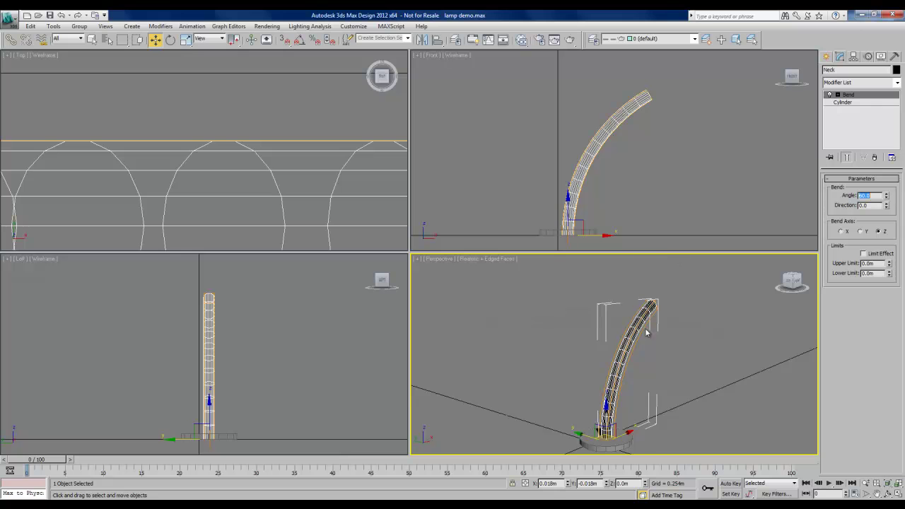
alt+middle_drag(661, 354, 601, 339)
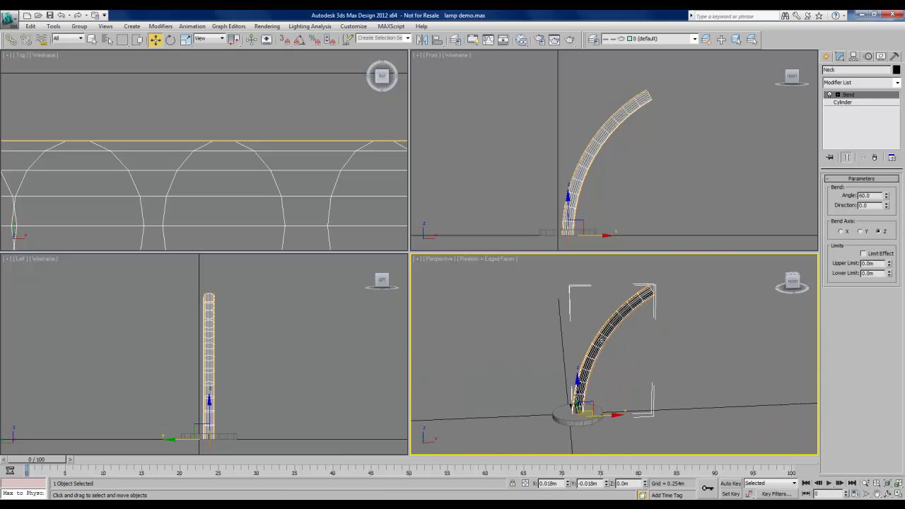
click(551, 344)
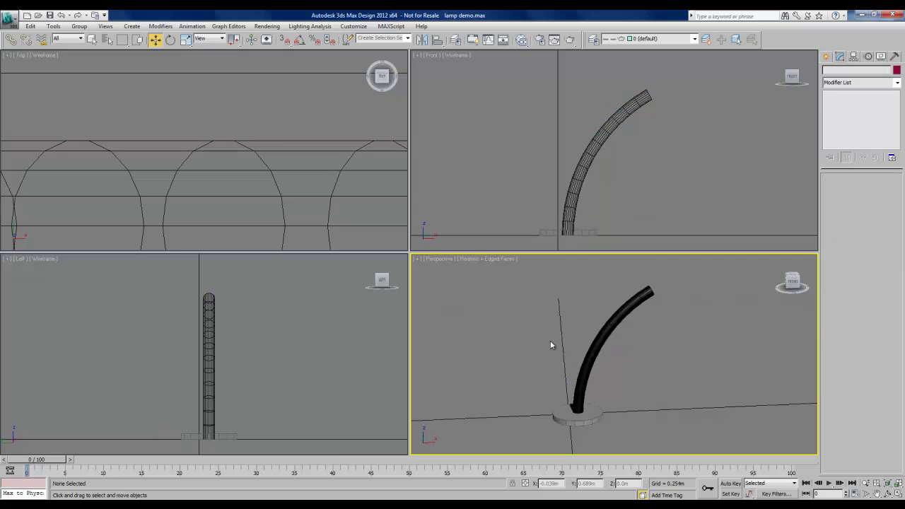
key(q)
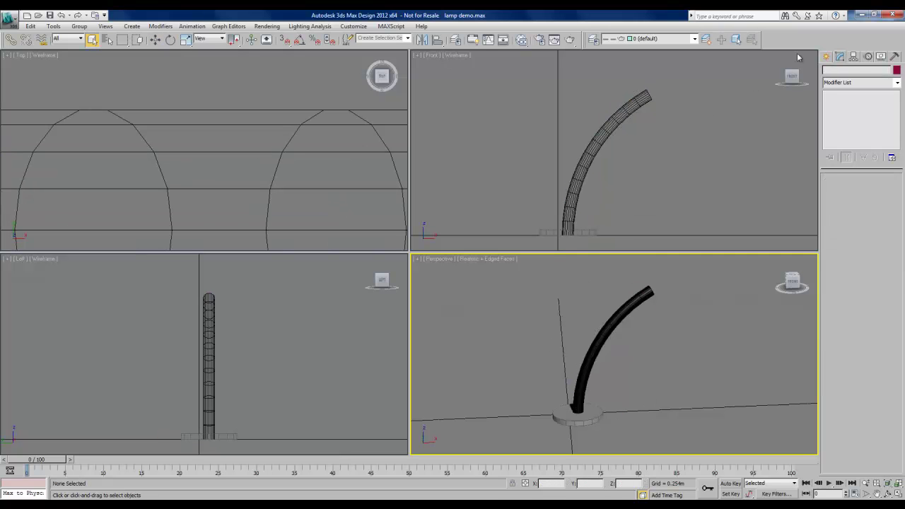
Step: Draw a cone right of the neck, radii 0.017m and 0.007m, height 0.083m
click(826, 57)
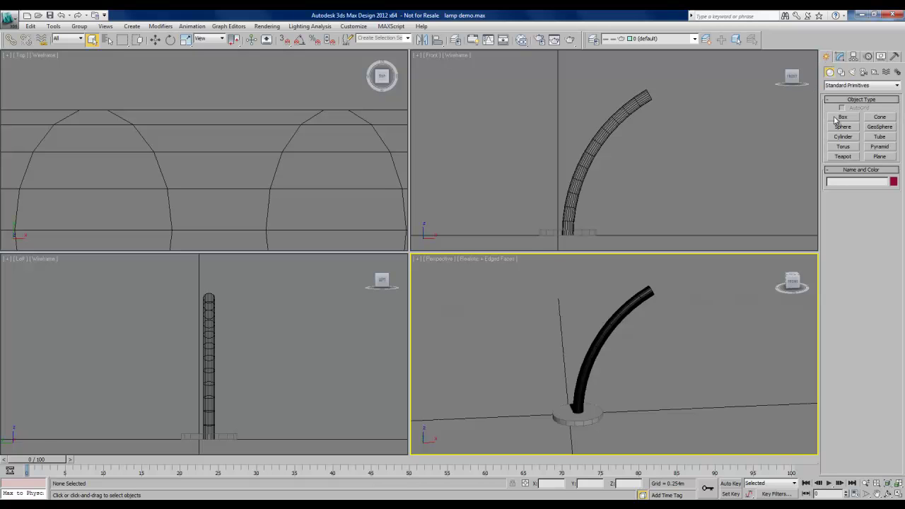
click(879, 117)
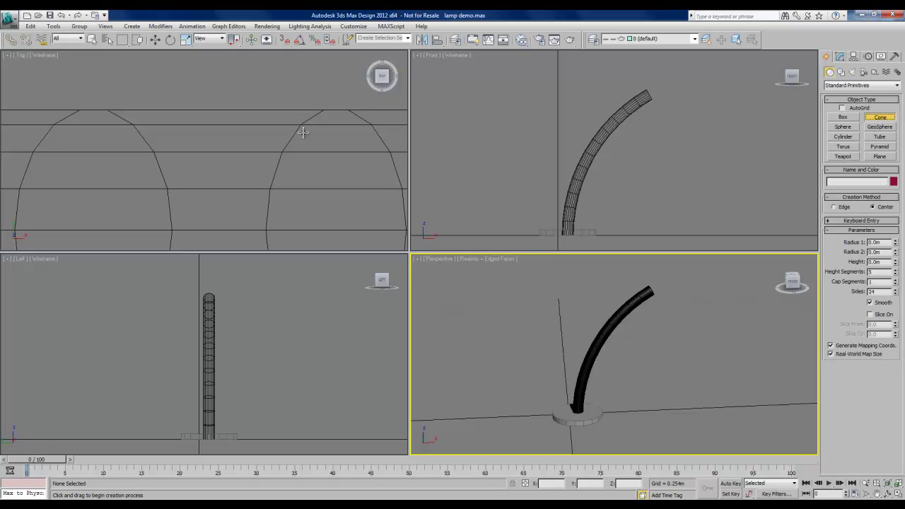
scroll(295, 137, down, 6)
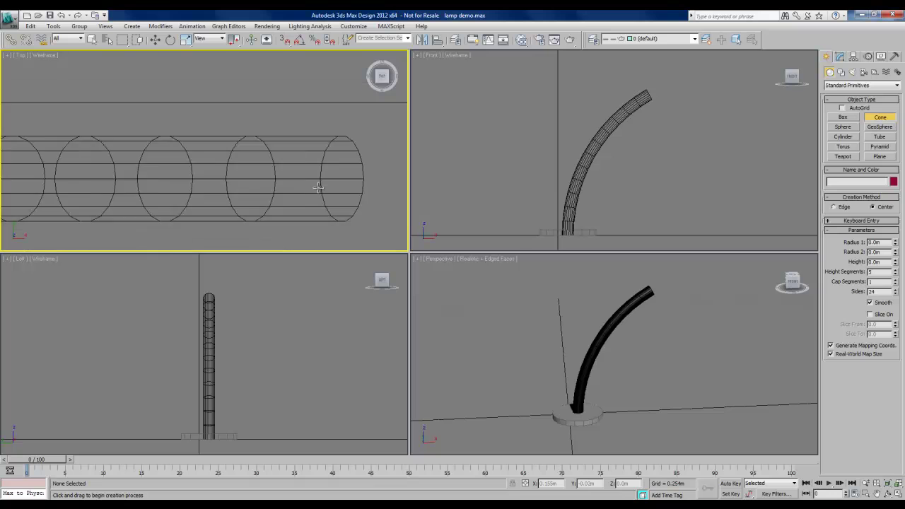
scroll(225, 201, down, 2)
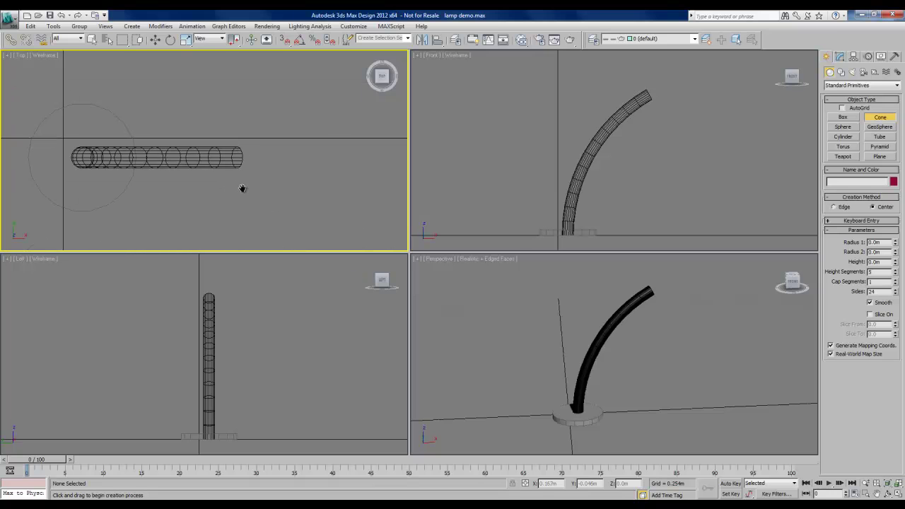
middle_drag(240, 188, 210, 185)
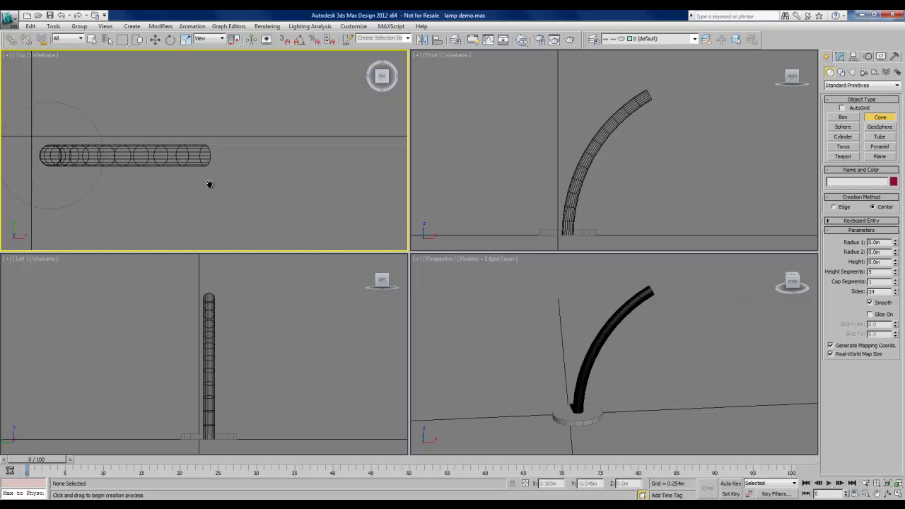
drag(282, 154, 280, 174)
click(280, 173)
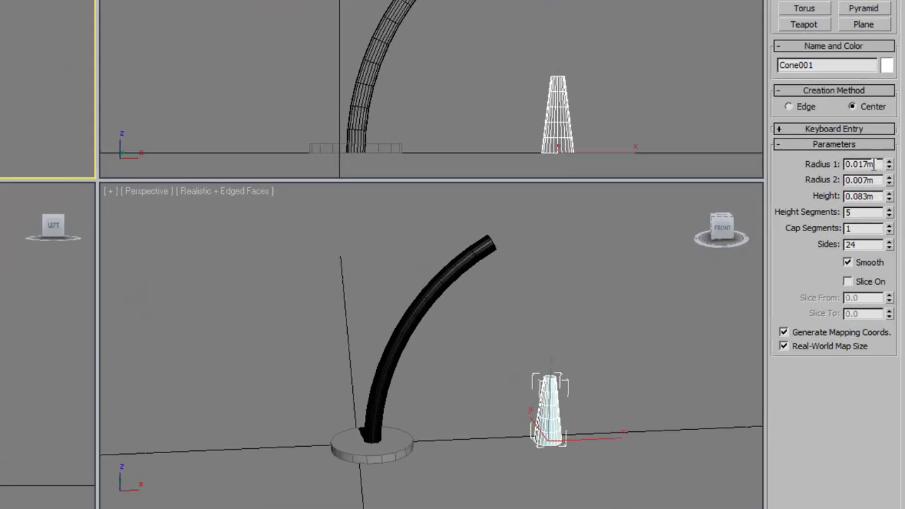
Step: Enter cone radii of 0.025m at the bottom and 0.012m at the top
drag(887, 242, 852, 245)
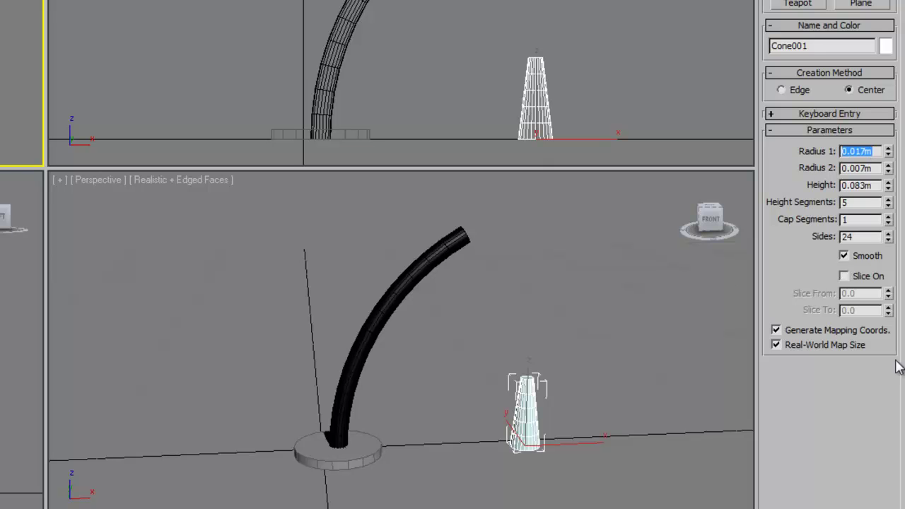
text(.025)
key(Return)
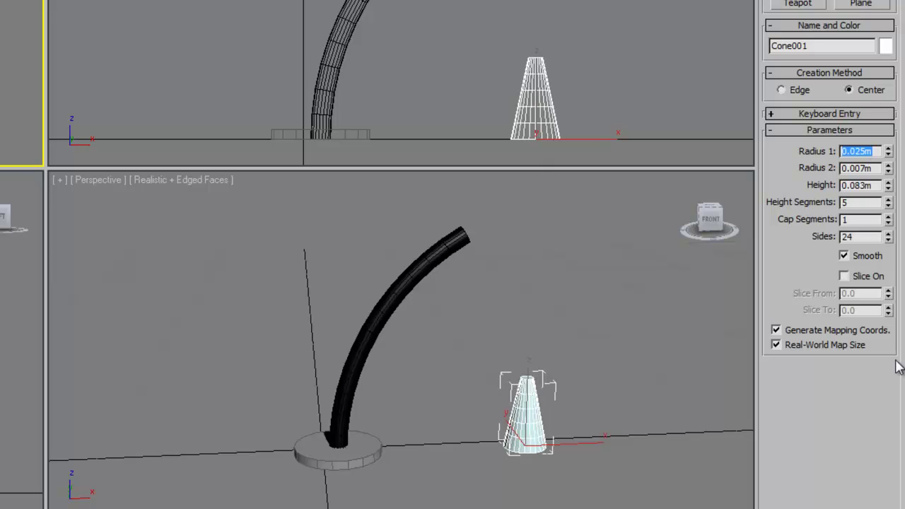
key(Tab)
text(.0)
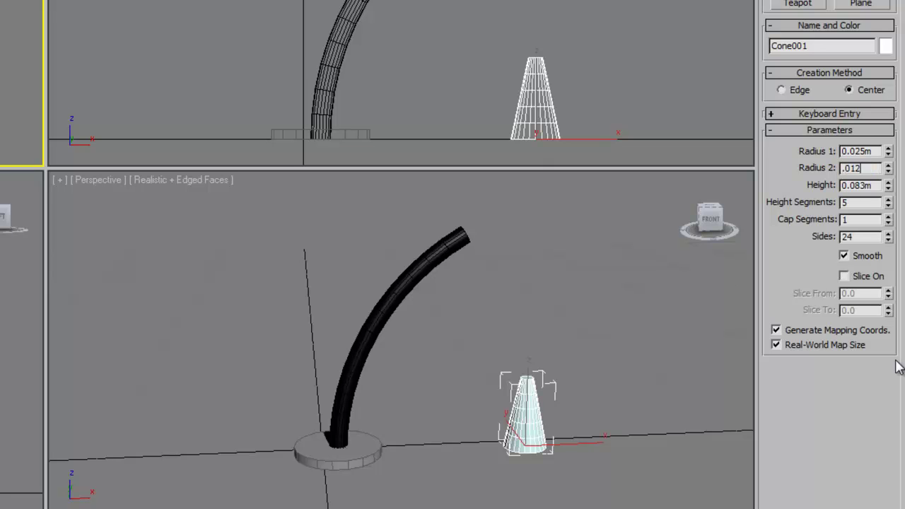
key(Tab)
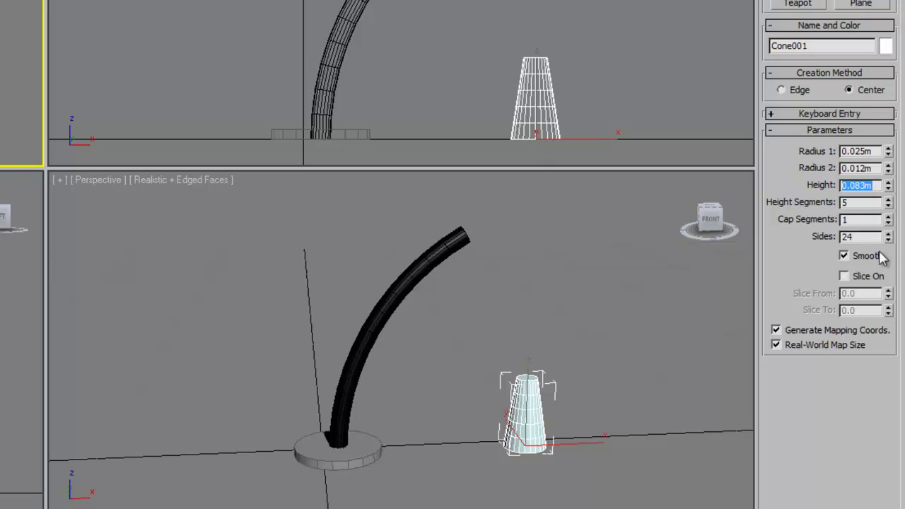
Step: Adjust the cone to radii 0.035m and 0.018m with a 0.075m height
mouse_move(888, 185)
mouse_down()
mouse_move(891, 217)
mouse_move(890, 201)
mouse_up()
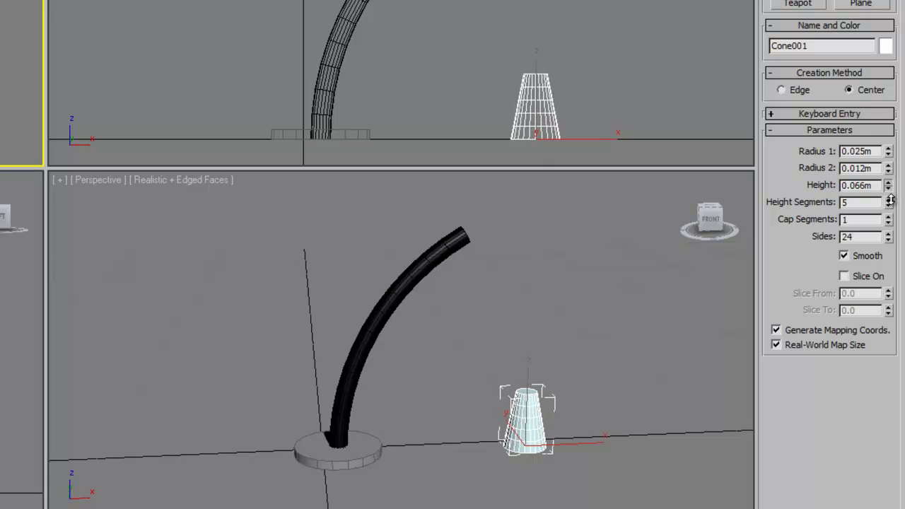
drag(889, 153, 891, 122)
drag(888, 171, 887, 151)
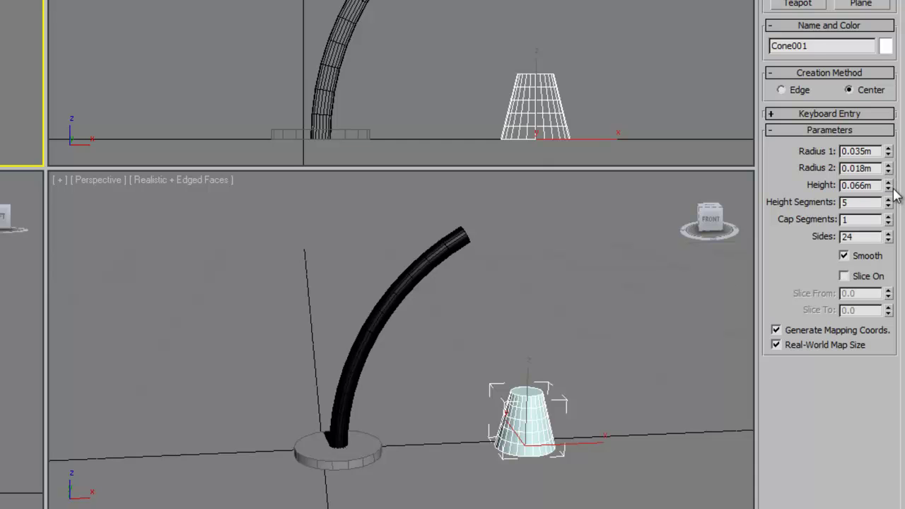
drag(888, 186, 883, 176)
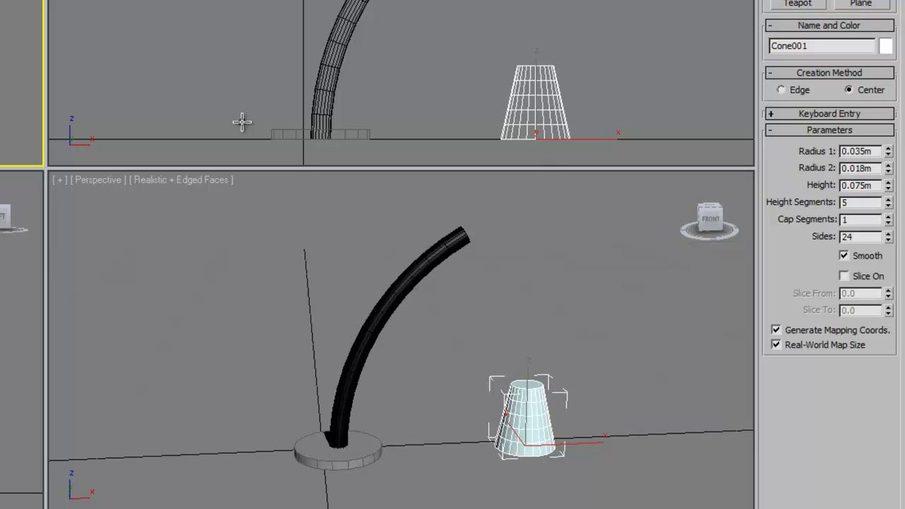
Step: Turn off Edged Faces in the Perspective view and orbit around the lamp
right_click(216, 320)
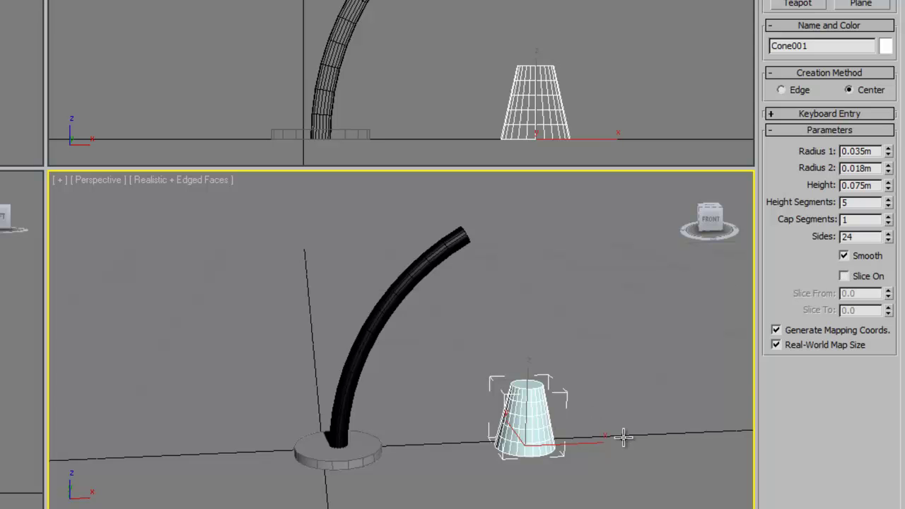
alt+middle_drag(596, 431, 542, 375)
click(198, 183)
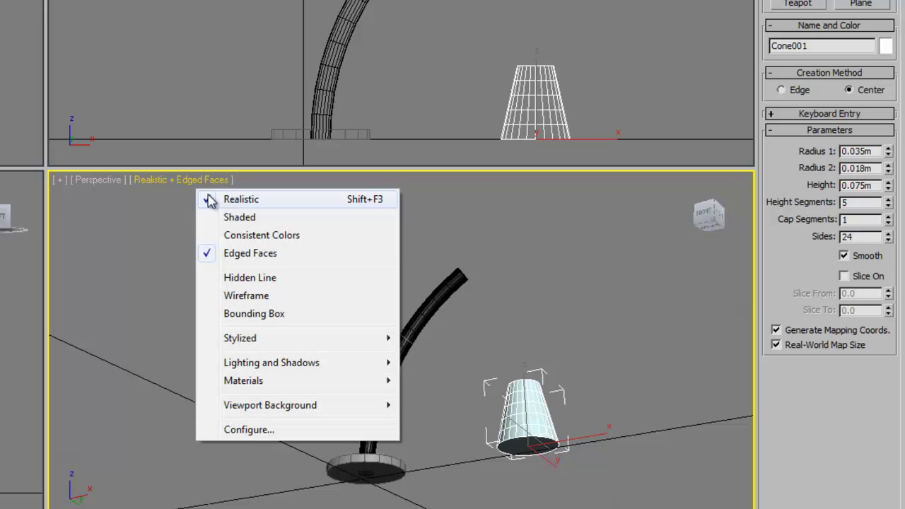
click(249, 253)
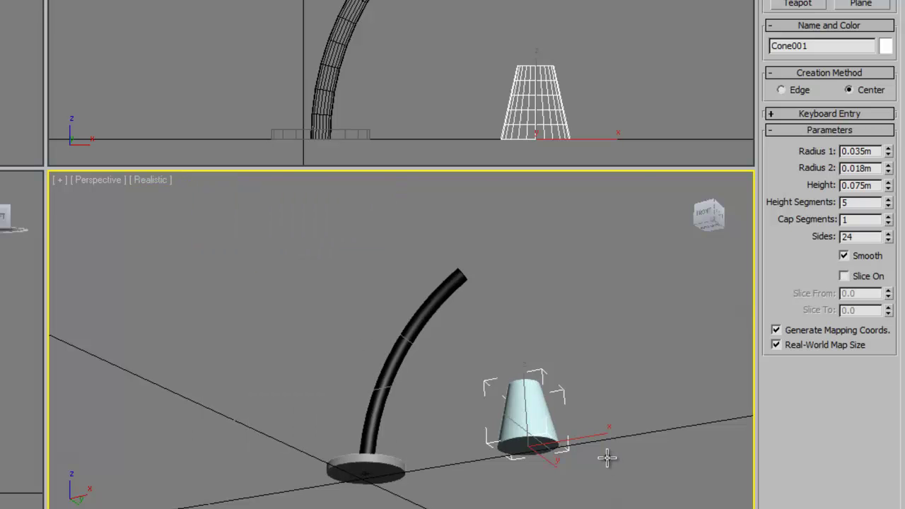
alt+middle_drag(608, 460, 540, 366)
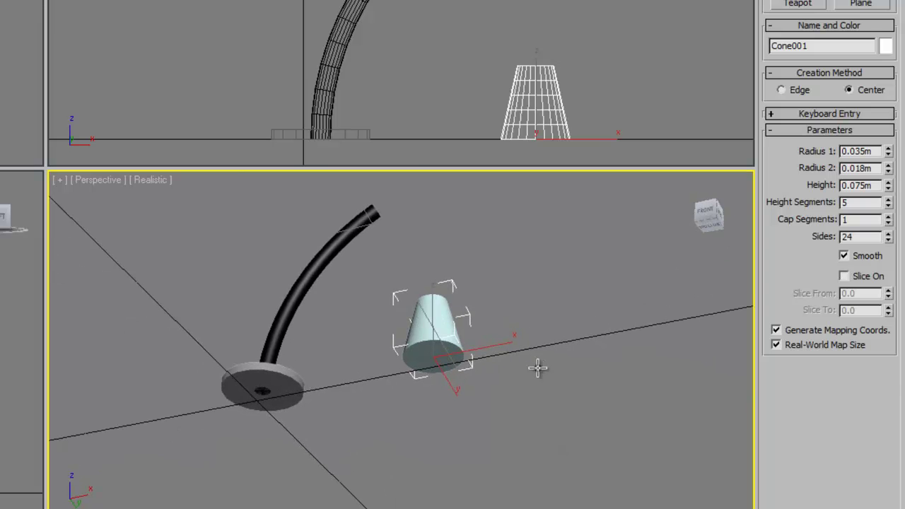
Step: Convert Cone001 to an Editable Poly from the right-click quad menu
right_click(422, 326)
right_click(423, 326)
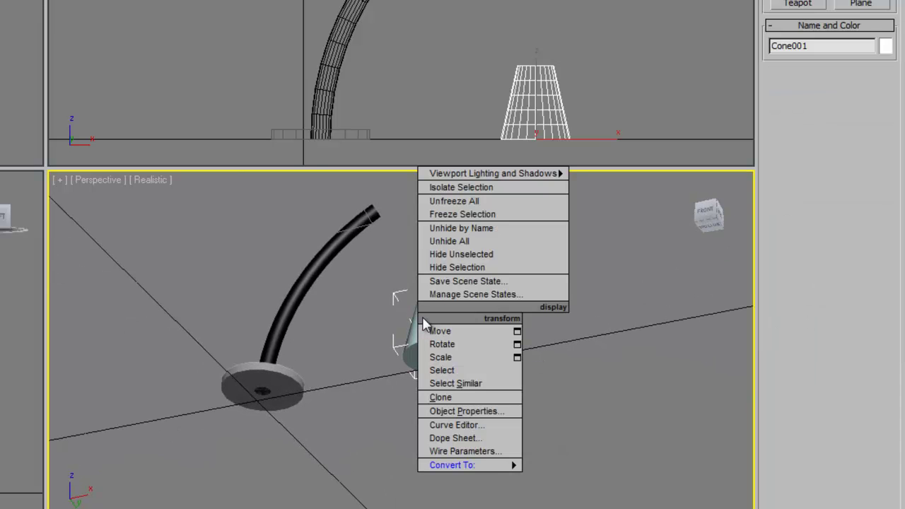
mouse_move(486, 465)
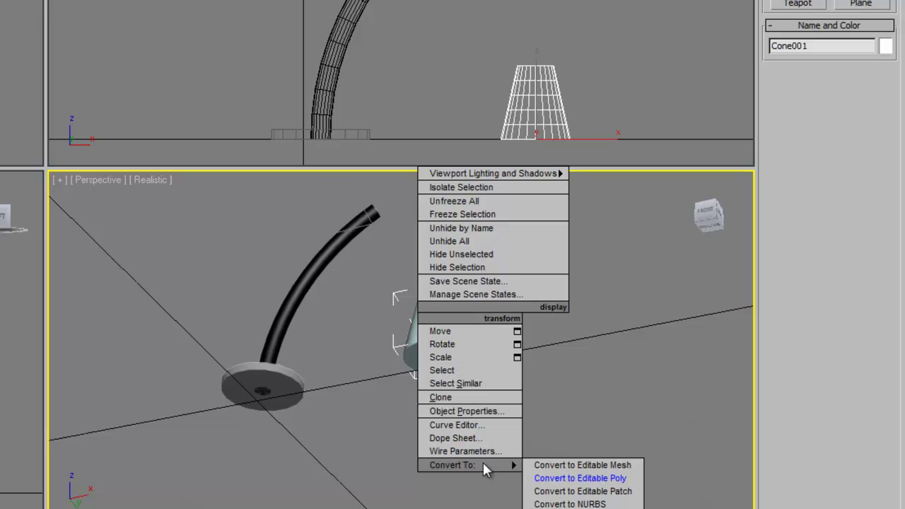
click(560, 479)
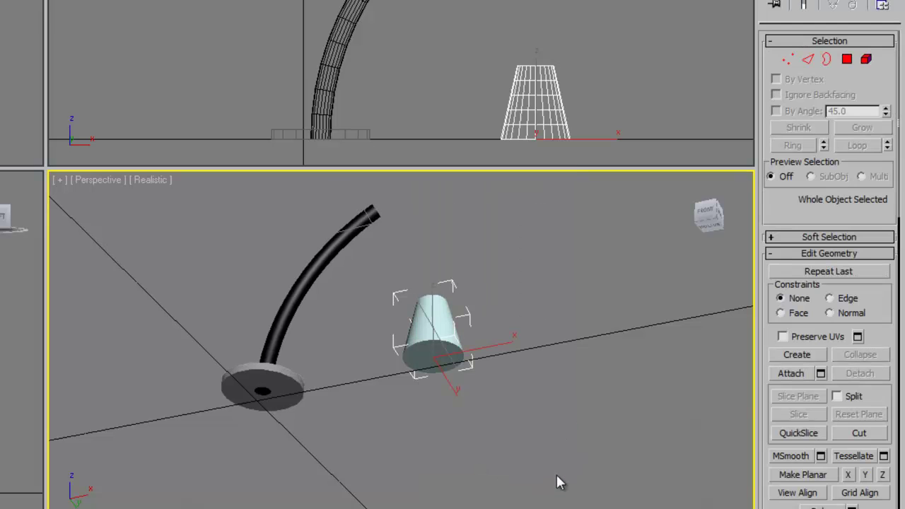
Step: Delete the cone's bottom cap polygon at Polygon level and orbit to view the open underside
click(847, 60)
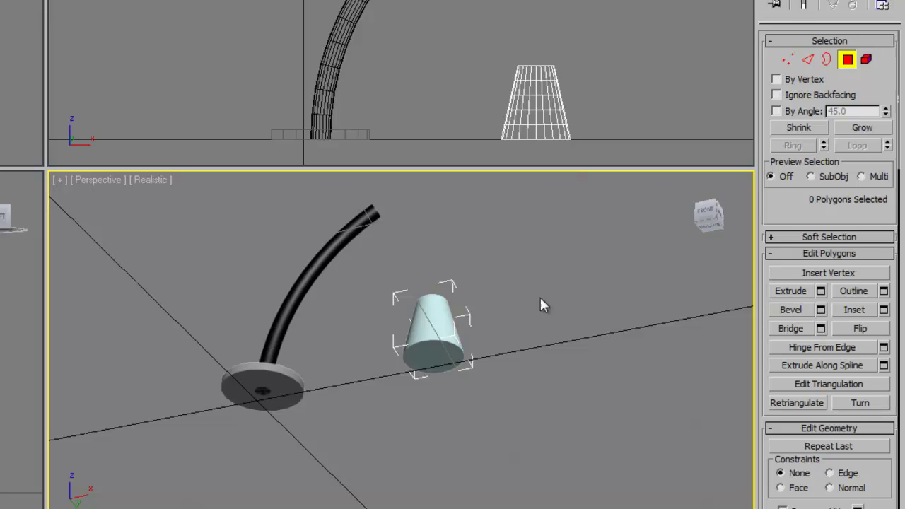
click(433, 355)
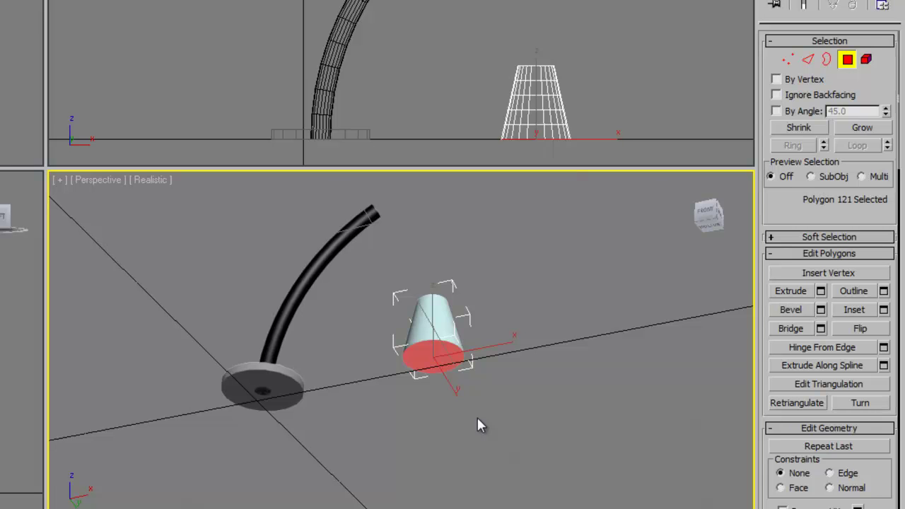
key(Delete)
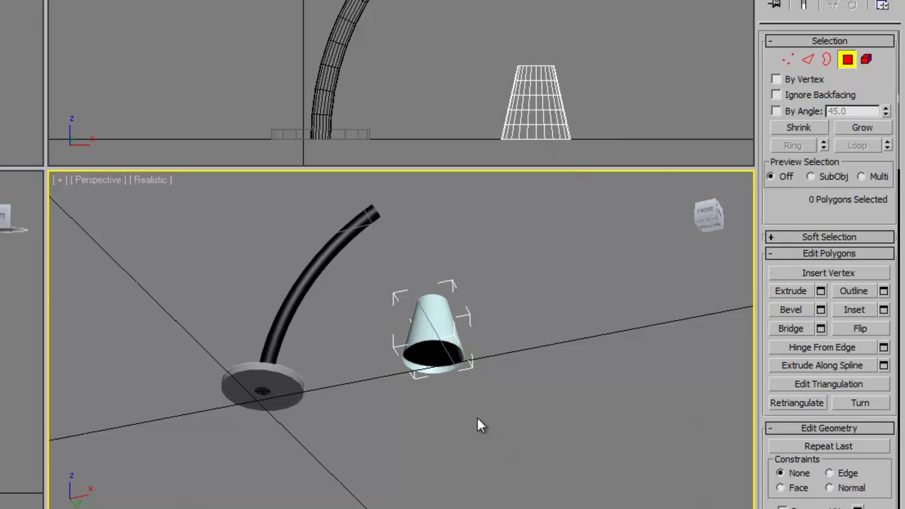
scroll(450, 391, up, 5)
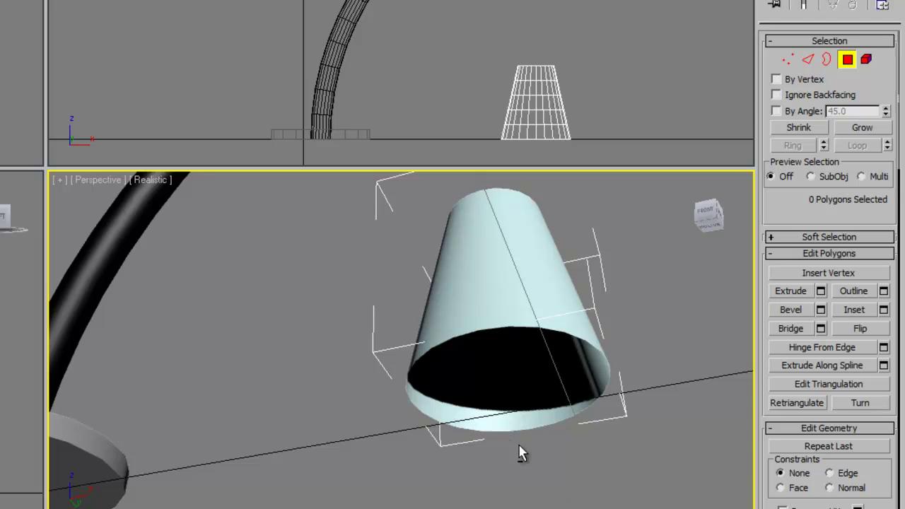
alt+middle_drag(519, 453, 493, 415)
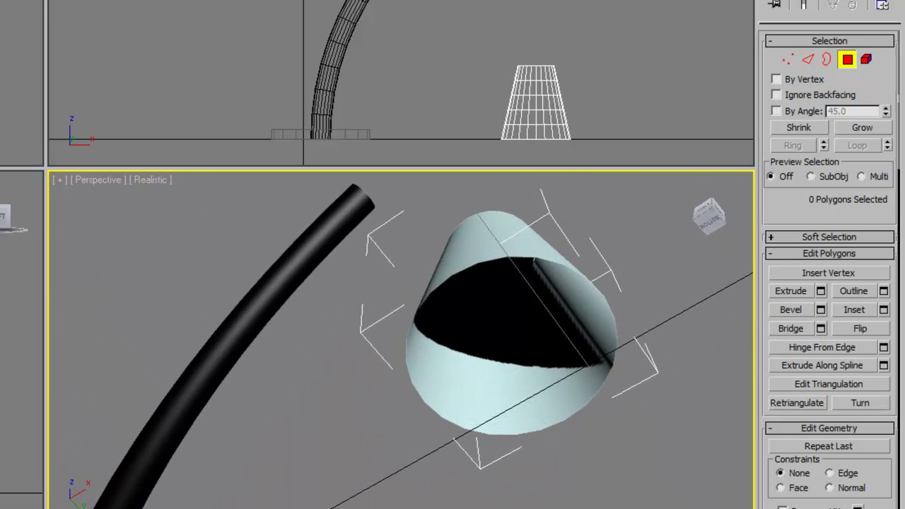
Step: Return to the cone's object level and add a Shell modifier from the Modifier List
click(810, 0)
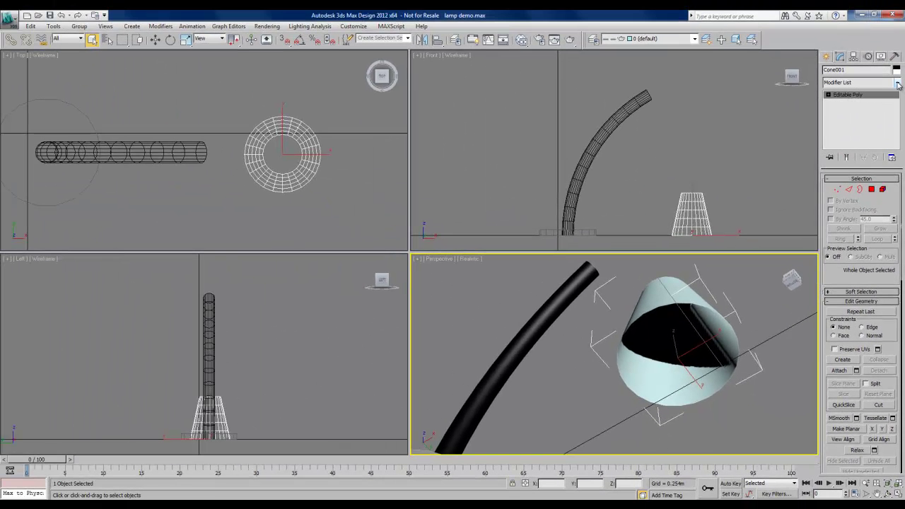
click(898, 83)
drag(899, 115, 898, 265)
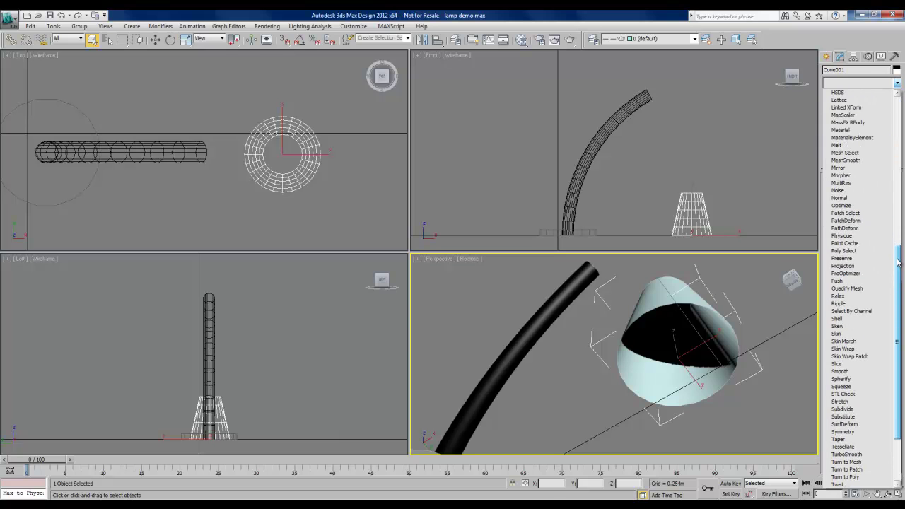
click(846, 319)
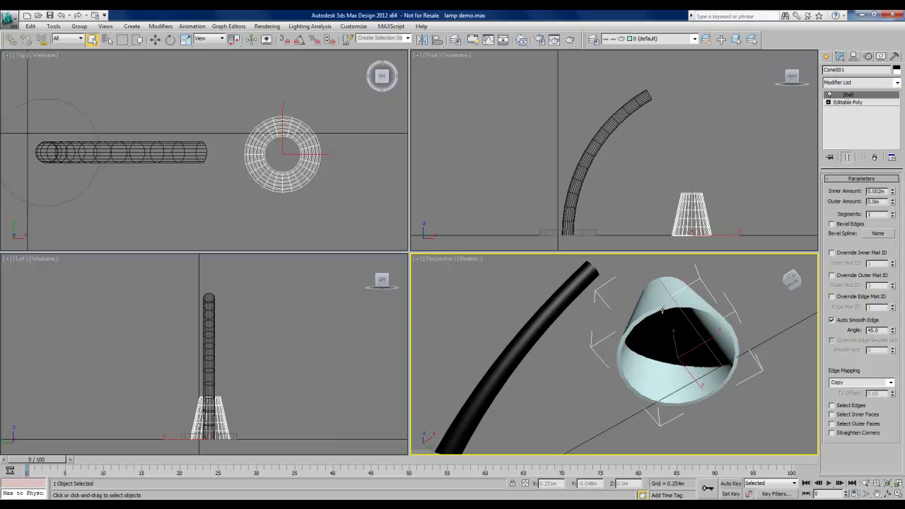
Step: Set the Shell's Inner Amount to 0.002m and its Outer Amount to 0
alt+middle_drag(577, 366, 581, 386)
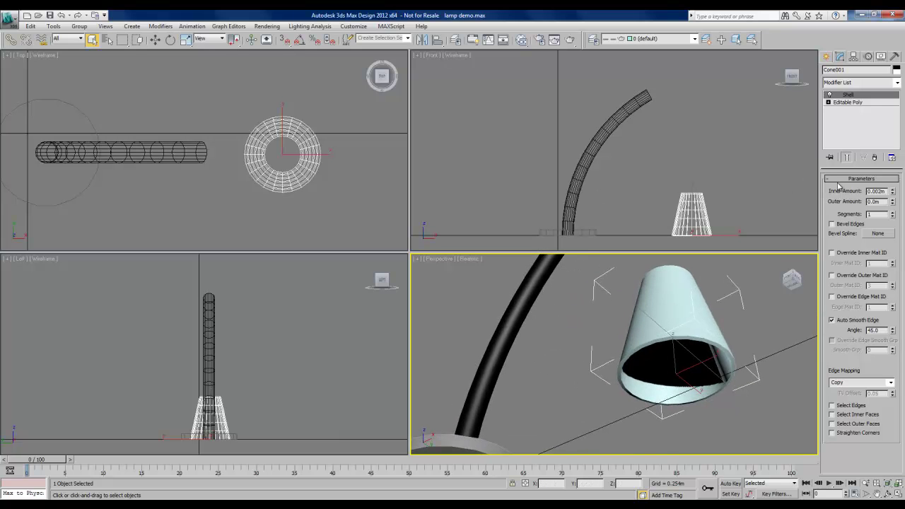
drag(892, 196, 890, 176)
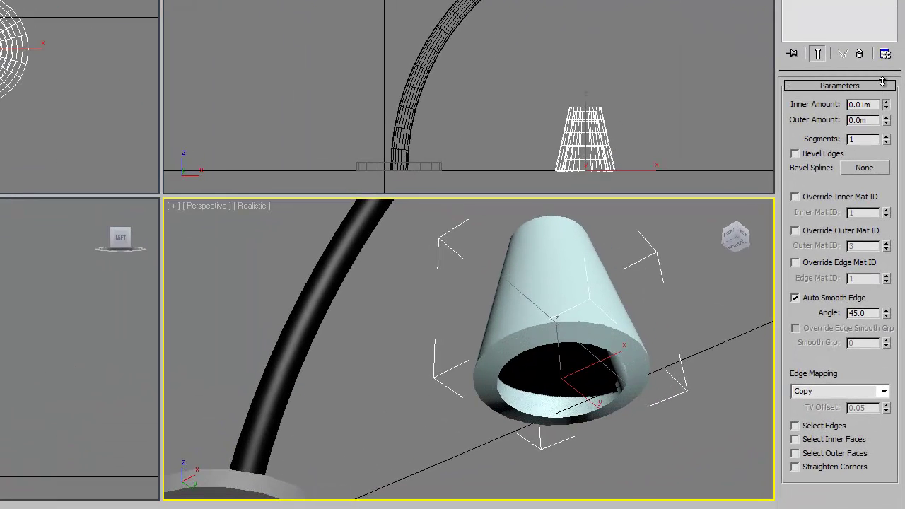
drag(882, 82, 882, 105)
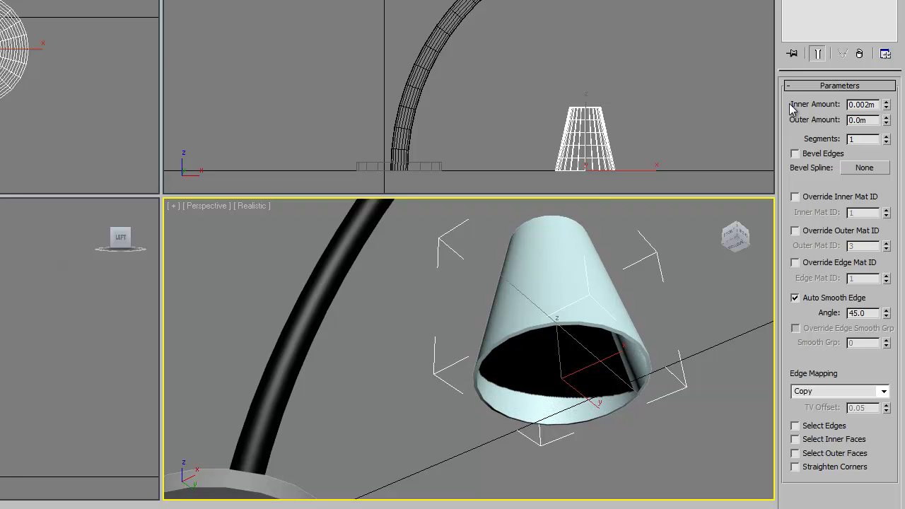
drag(887, 124, 879, 106)
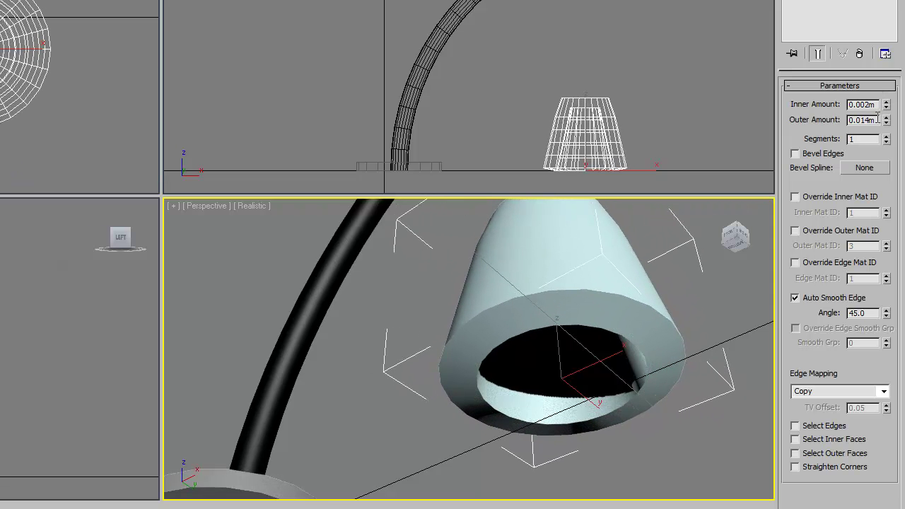
double_click(877, 119)
text(0)
key(Return)
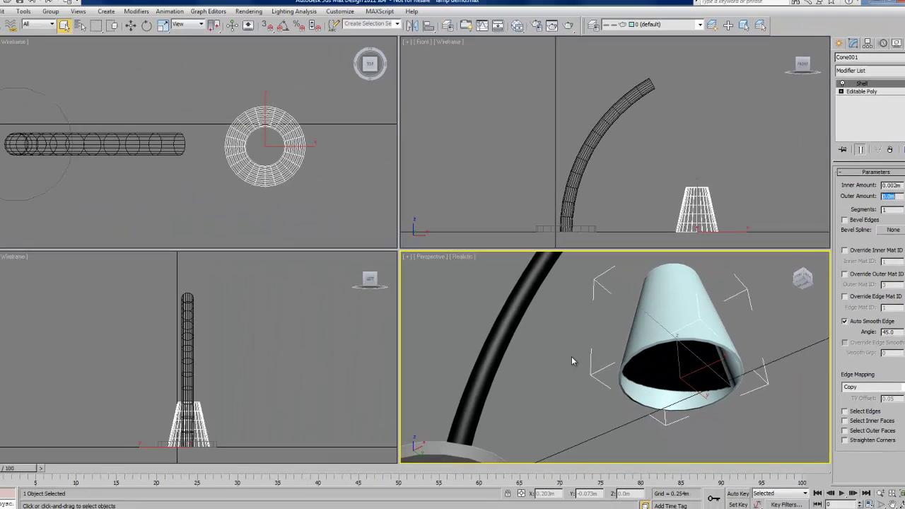
Step: Reselect the shade's Editable Poly and select the cone's top polygon at Polygon level
click(407, 355)
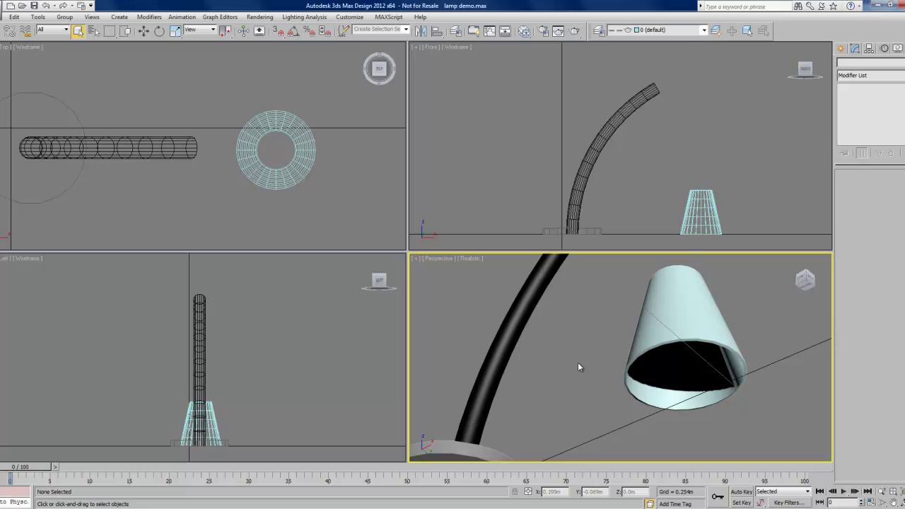
alt+middle_drag(601, 340, 610, 403)
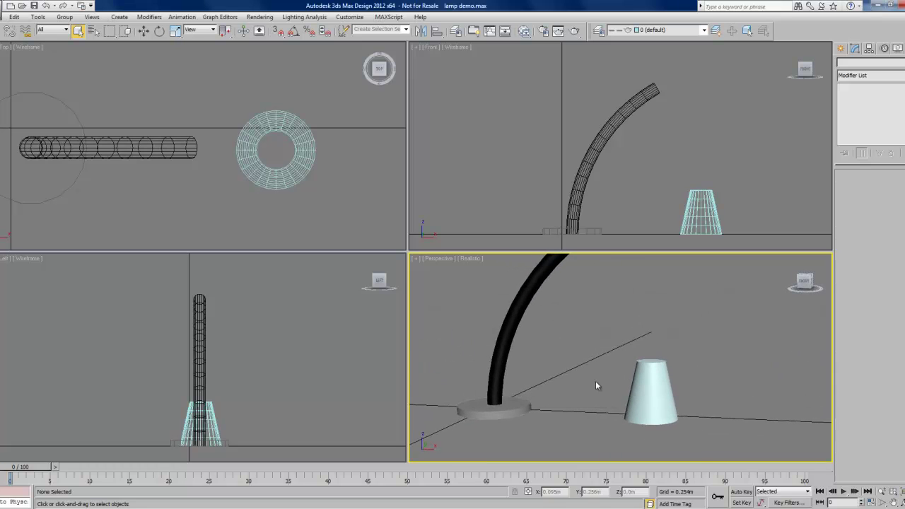
scroll(595, 385, down, 4)
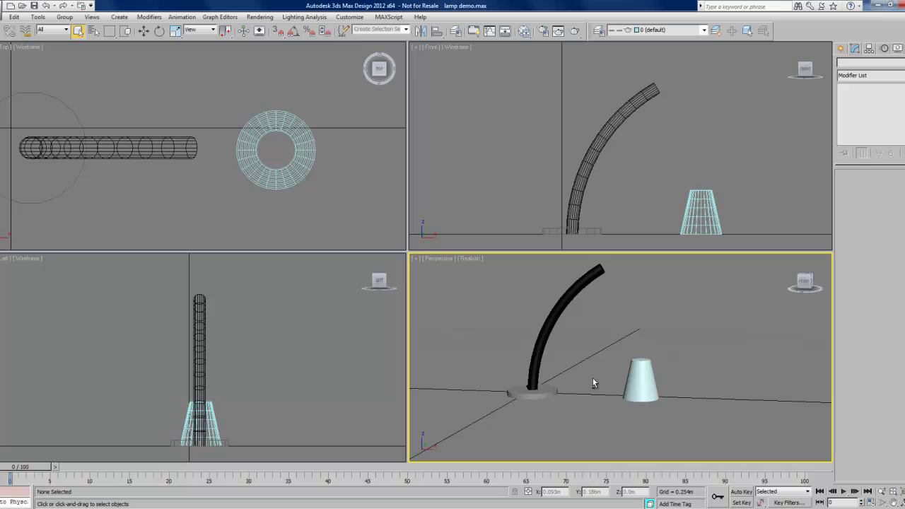
click(638, 380)
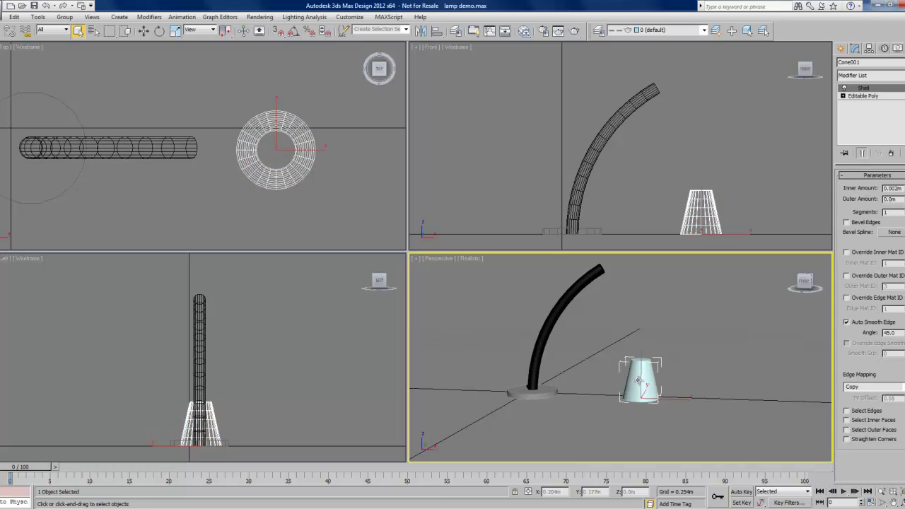
click(864, 95)
click(843, 95)
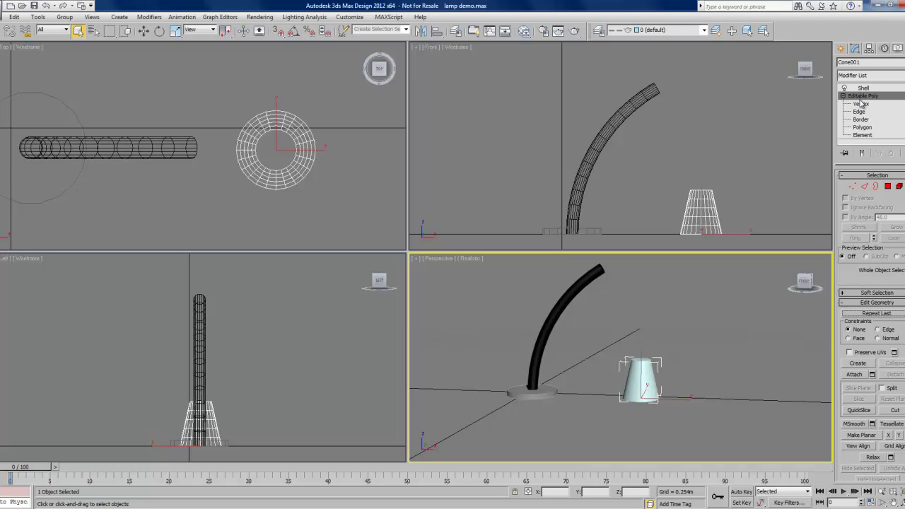
click(863, 128)
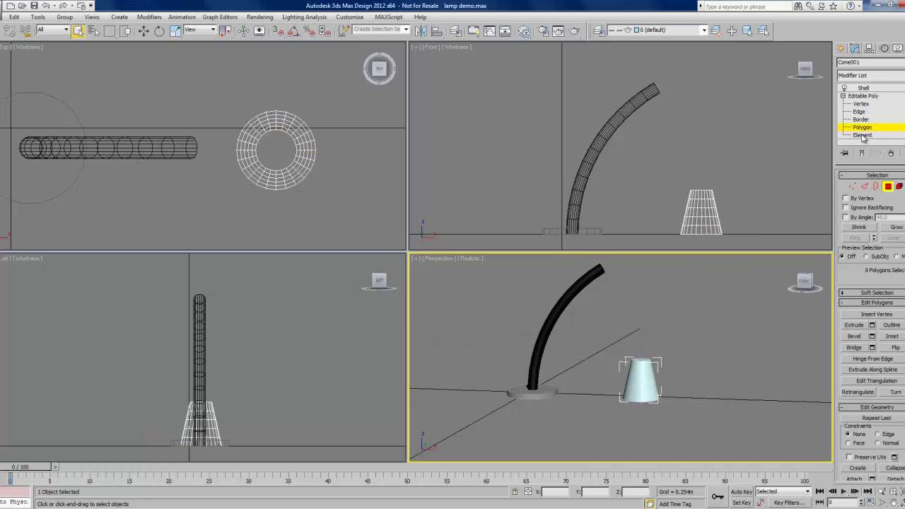
scroll(664, 362, up, 4)
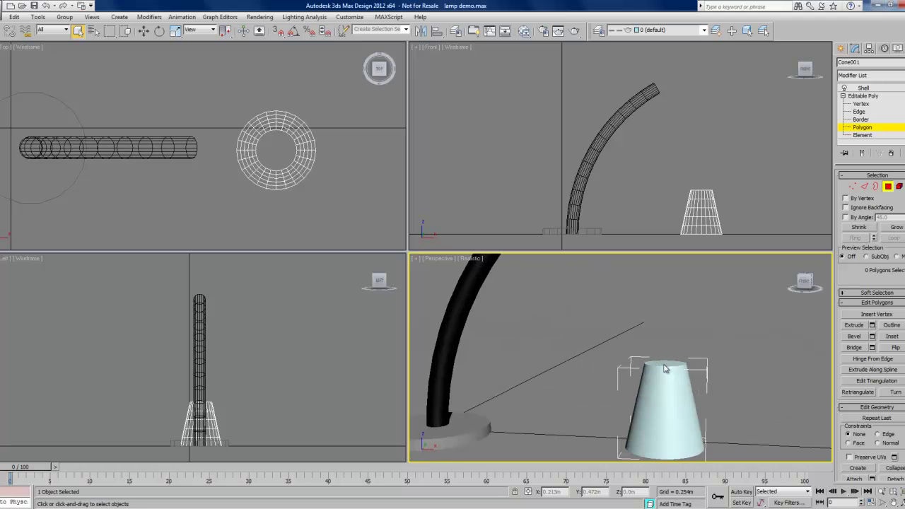
click(664, 363)
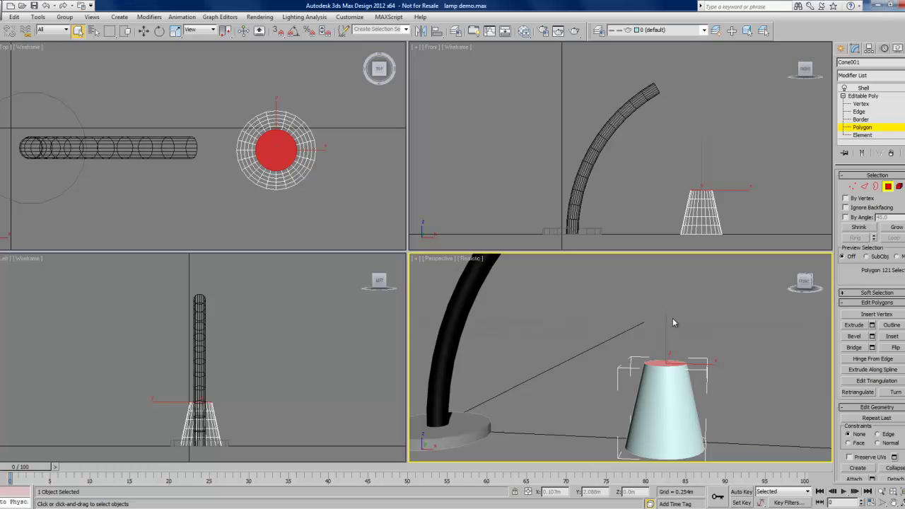
Step: Move the top face up along Z to make the shade taller, then exit Polygon level
click(143, 31)
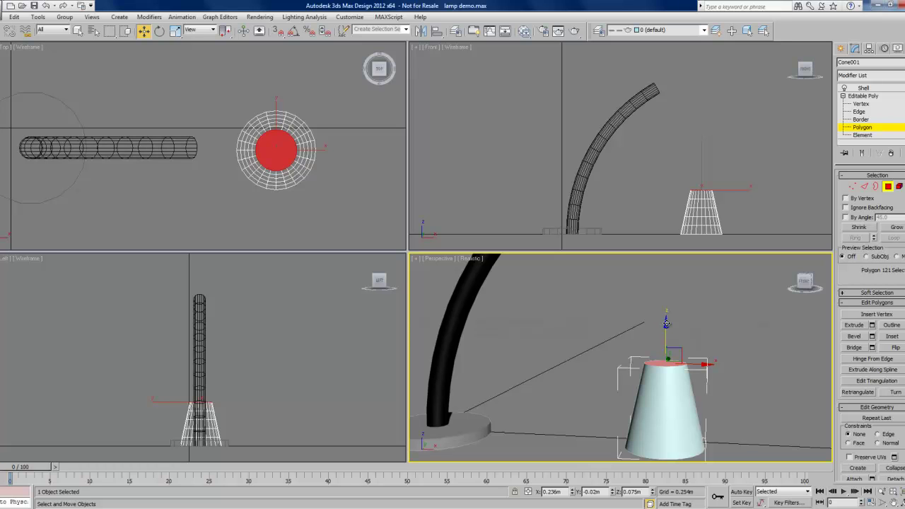
drag(665, 323, 657, 300)
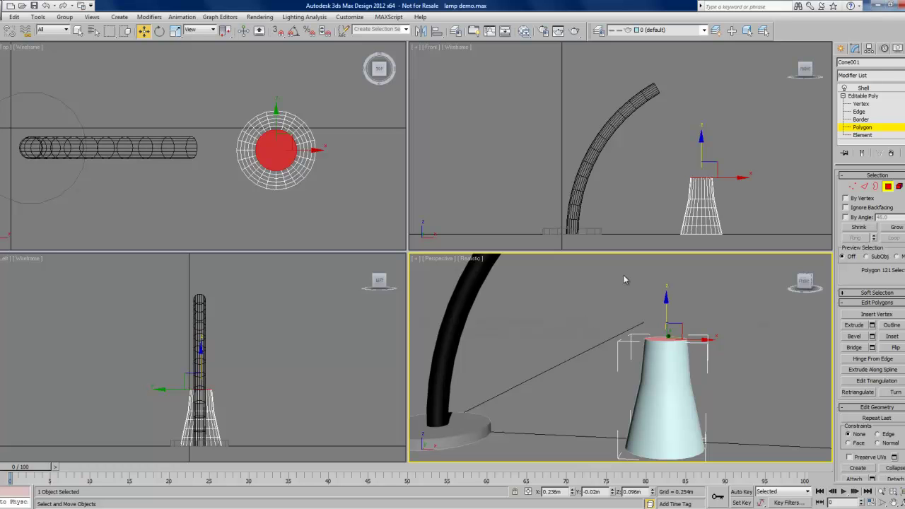
click(867, 97)
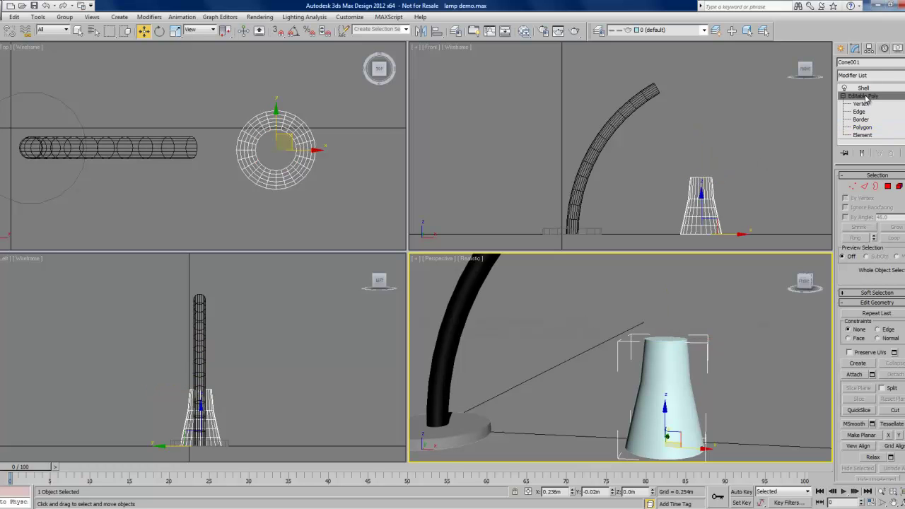
click(842, 96)
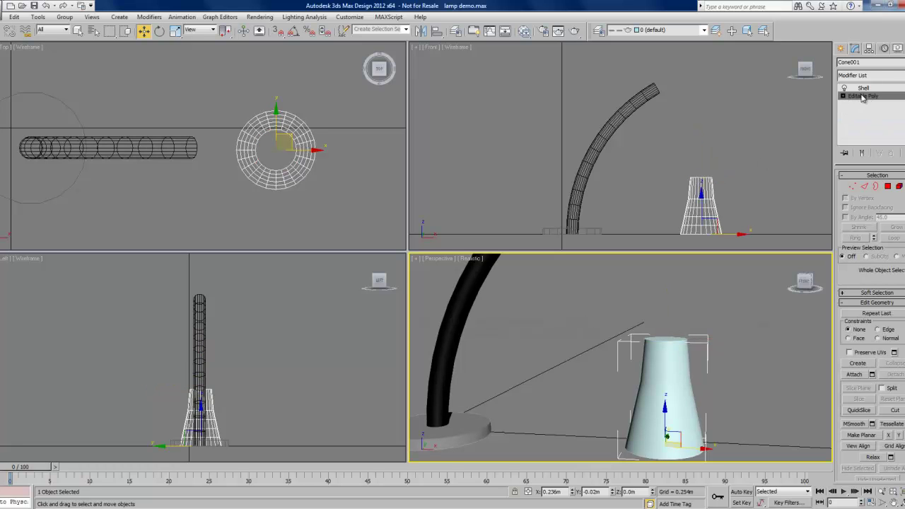
click(573, 315)
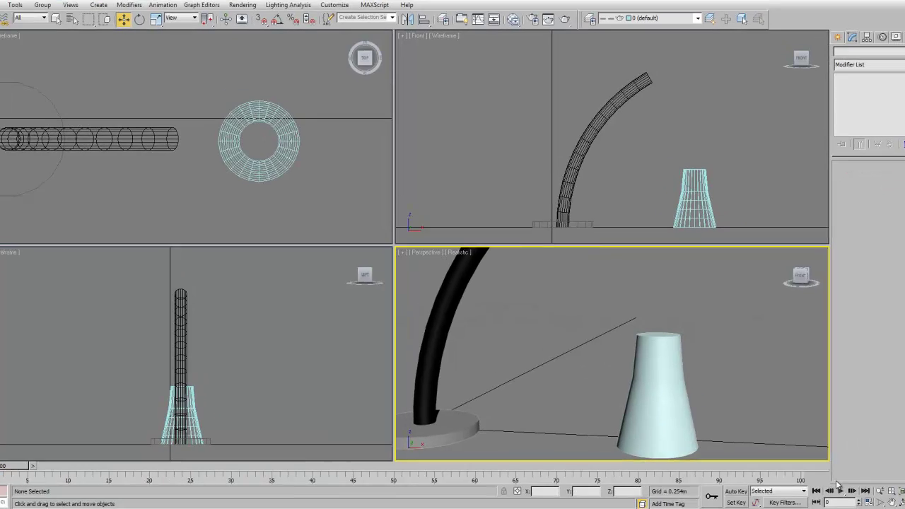
scroll(709, 377, down, 3)
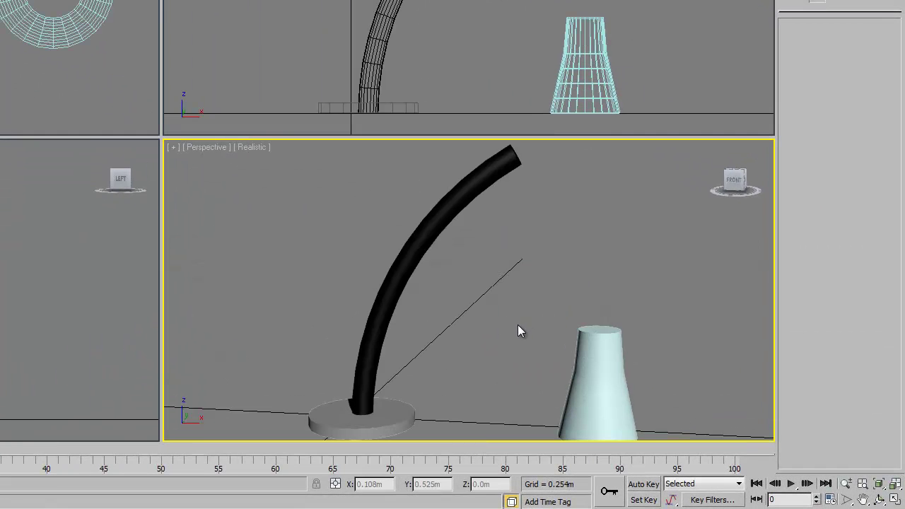
alt+middle_drag(514, 337, 520, 356)
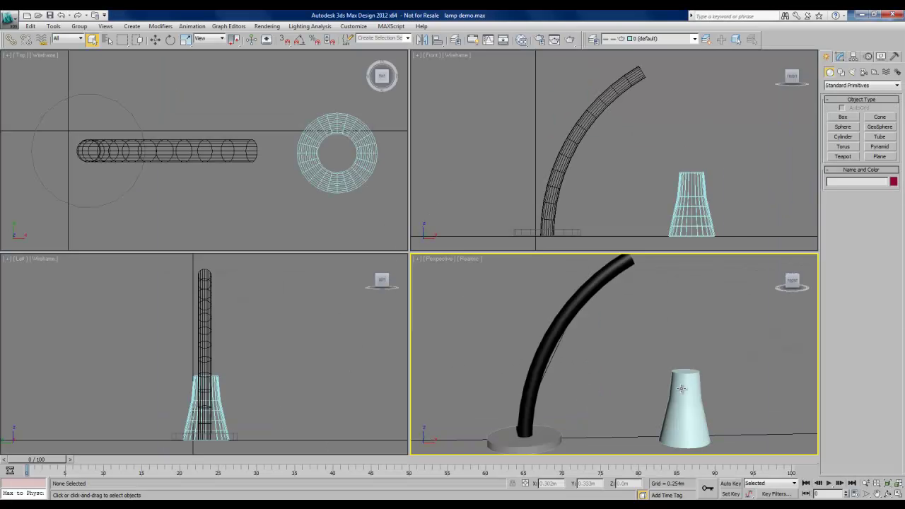
Step: Rename the cone 'Lamp Shade' and set its object colour to dark grey
click(680, 388)
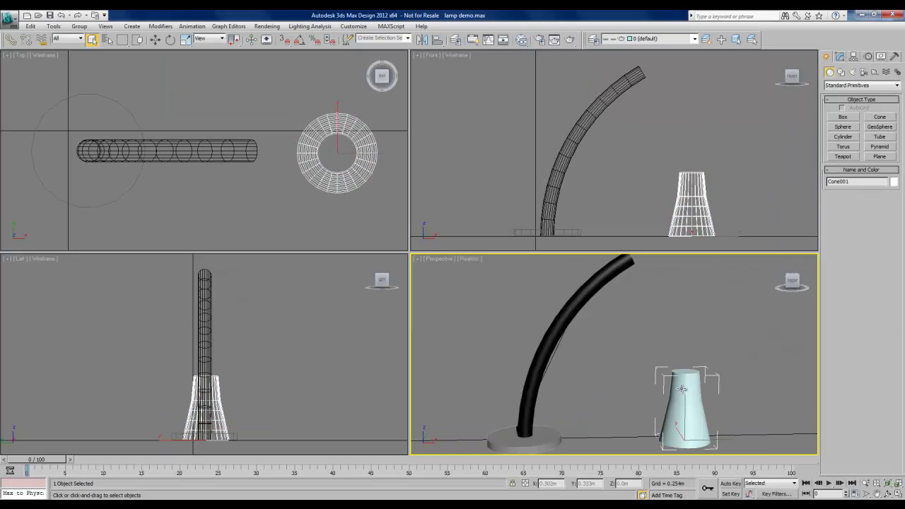
click(866, 181)
text(Lamp Shade)
click(894, 181)
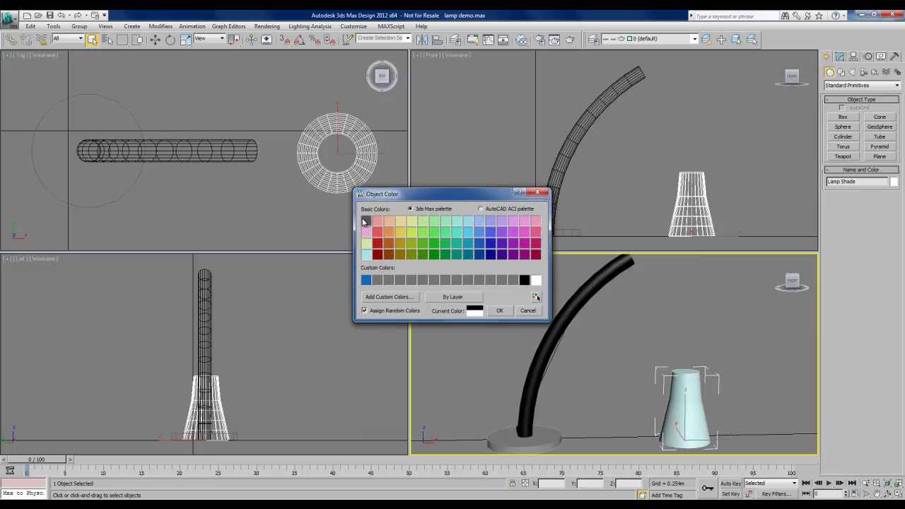
click(366, 221)
click(499, 311)
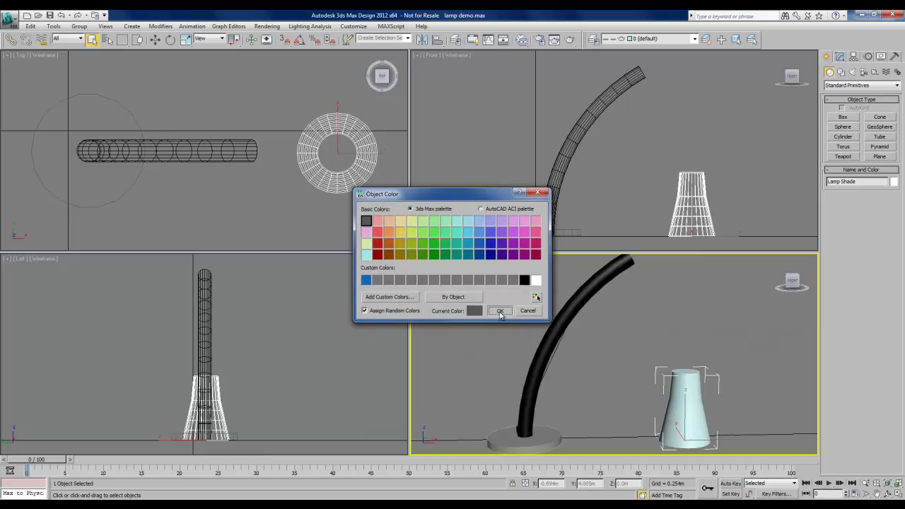
click(590, 358)
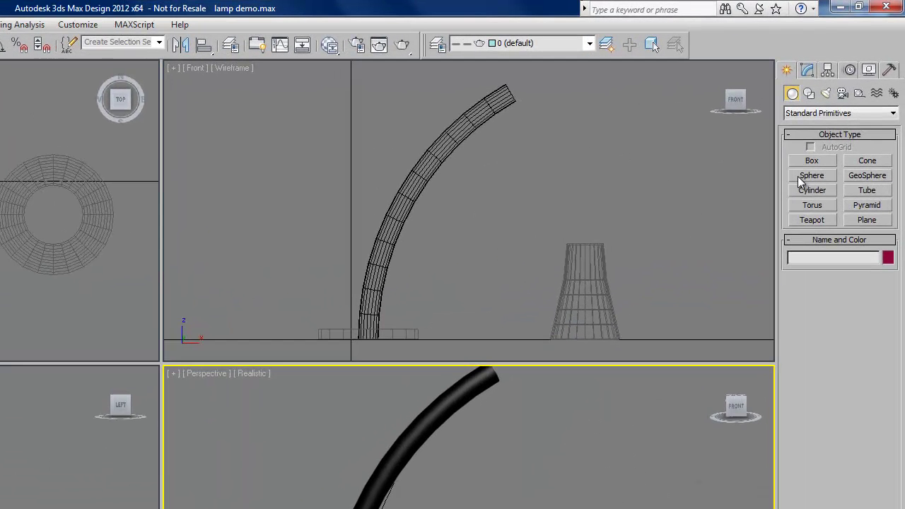
Step: Draw a sphere of about 0.026m radius inside the shade in the Front viewport
click(811, 176)
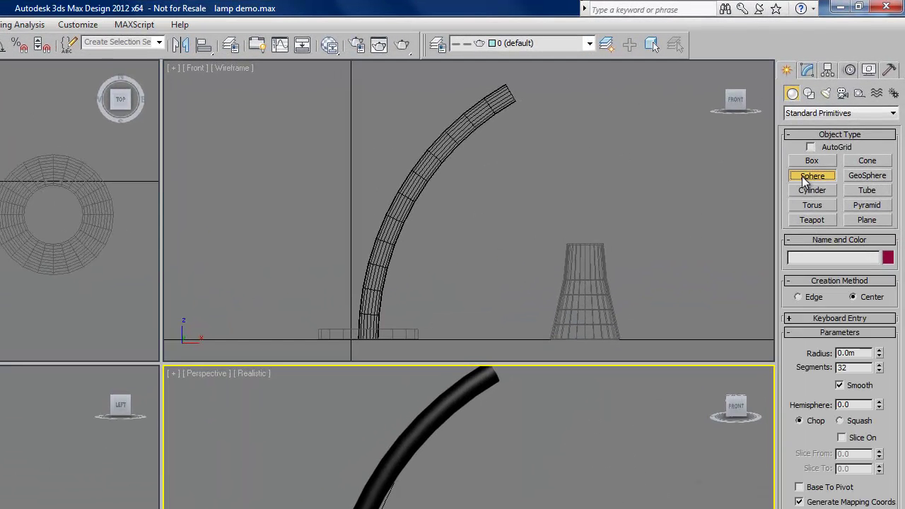
middle_click(518, 222)
middle_drag(518, 222, 386, 176)
scroll(440, 245, up, 5)
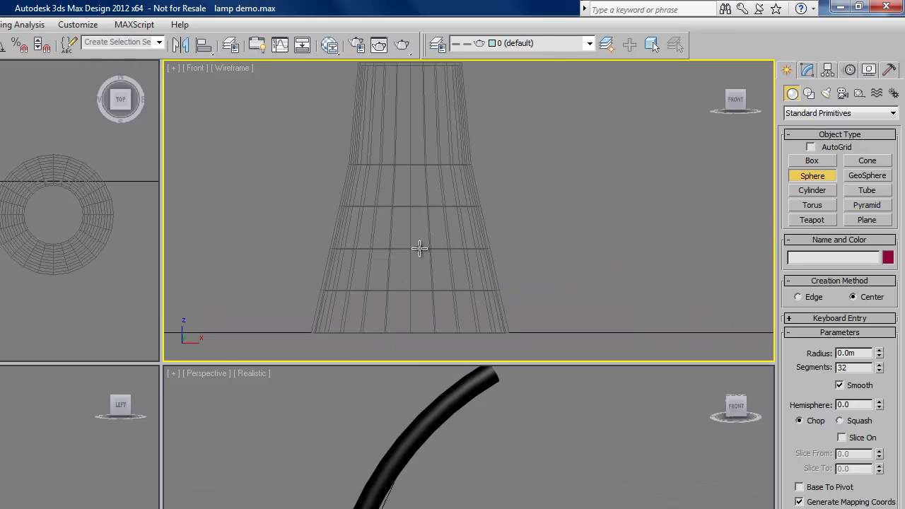
drag(409, 246, 411, 171)
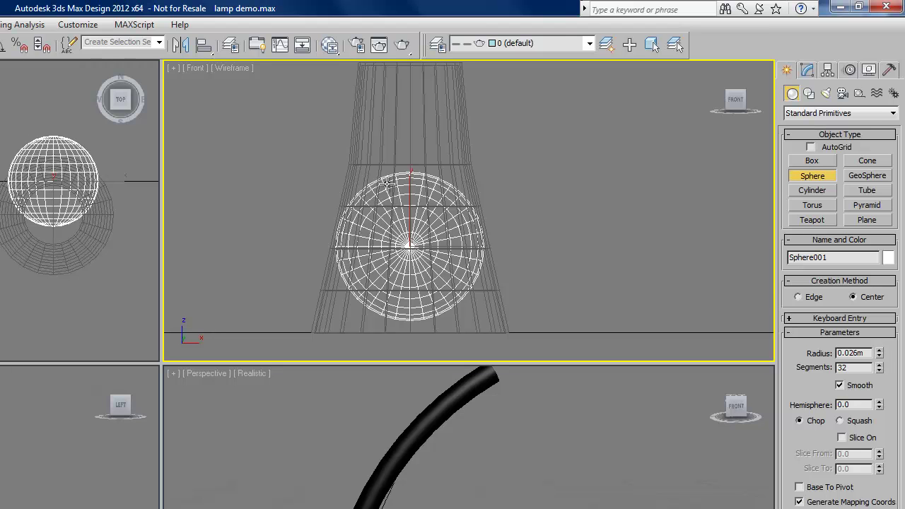
right_click(65, 311)
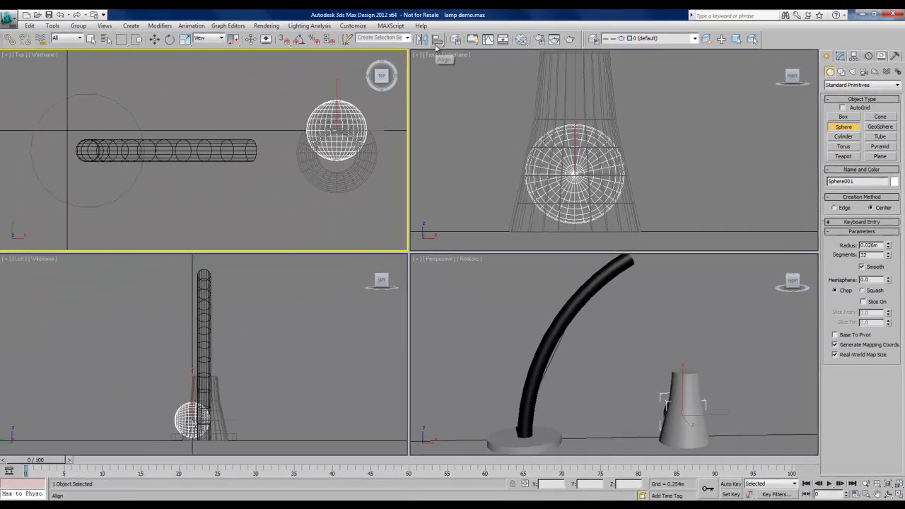
Step: Align the sphere's centre to the Lamp Shade with the Align tool
click(320, 42)
click(364, 177)
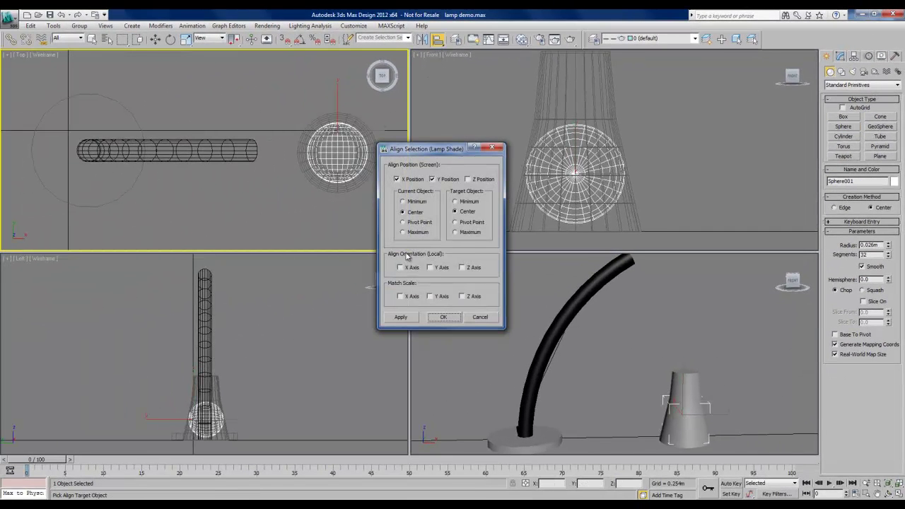
click(441, 318)
Step: Rename the sphere 'Light Bulb' and give it a yellow object colour
drag(860, 181, 760, 185)
text(Light Bulb)
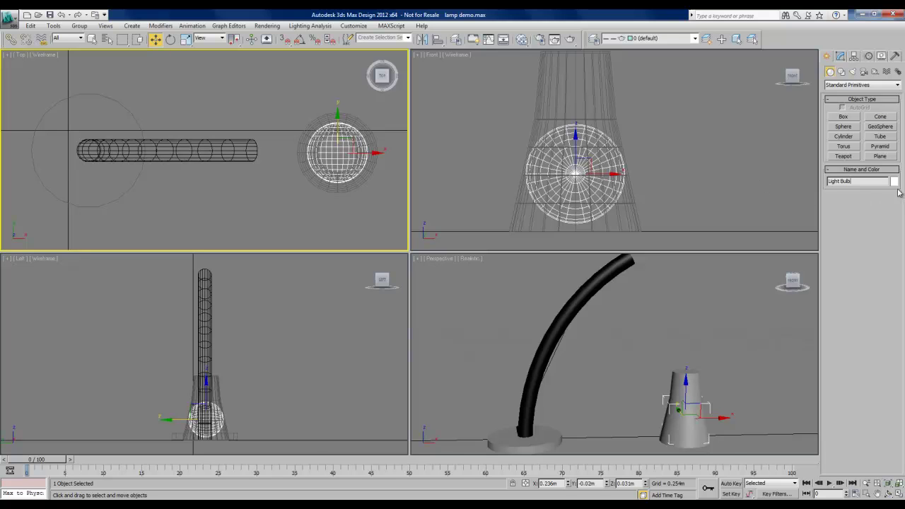
click(894, 181)
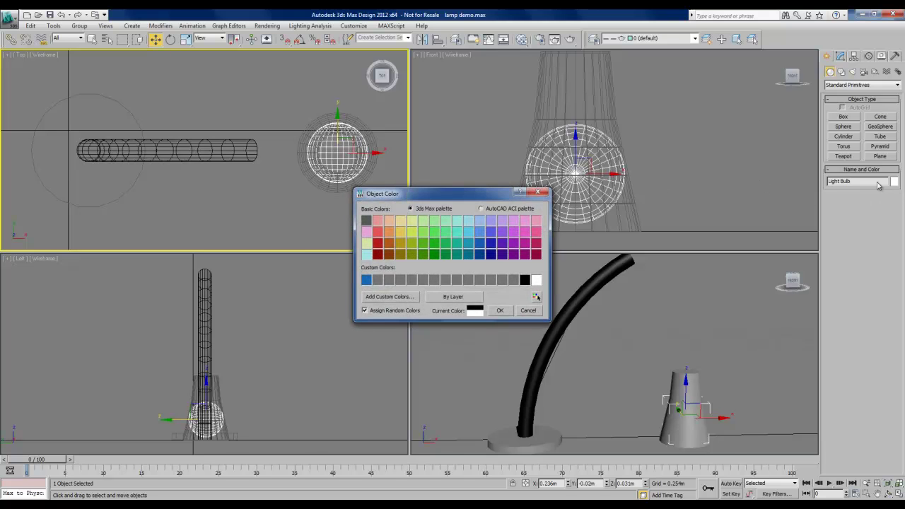
click(401, 236)
click(498, 311)
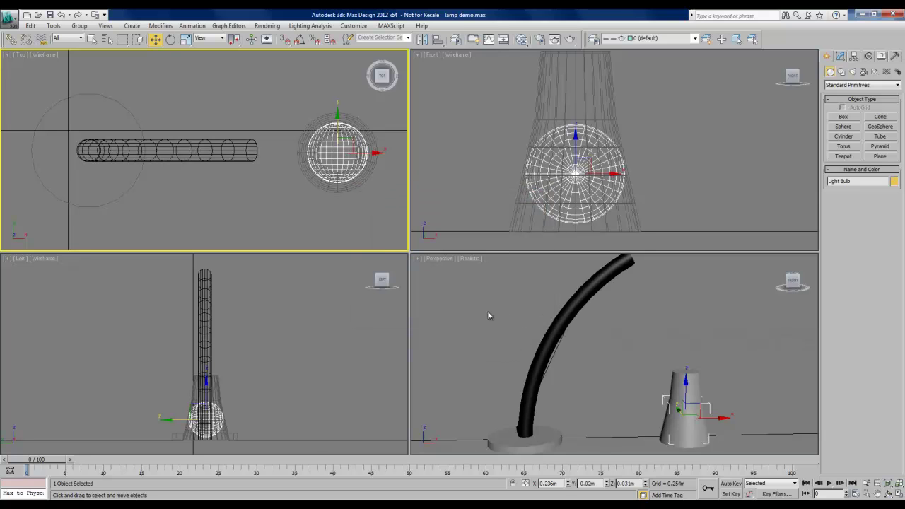
right_click(493, 327)
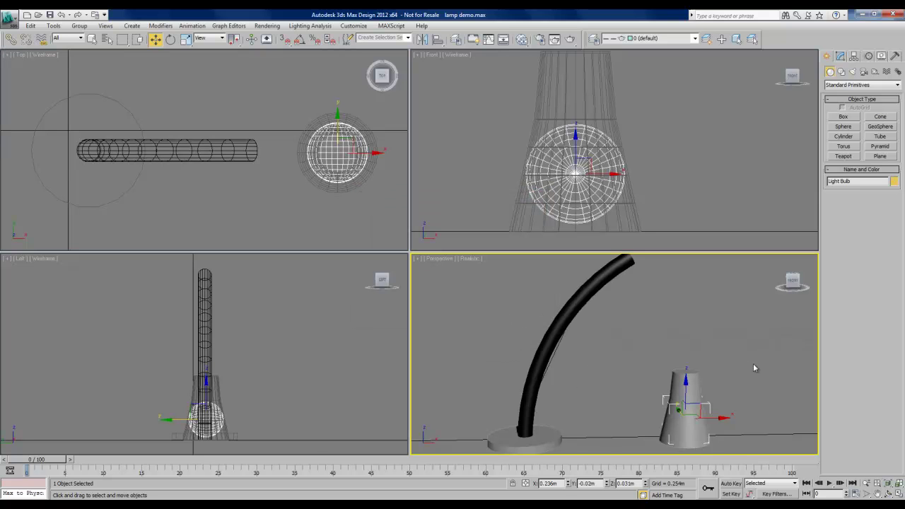
click(704, 390)
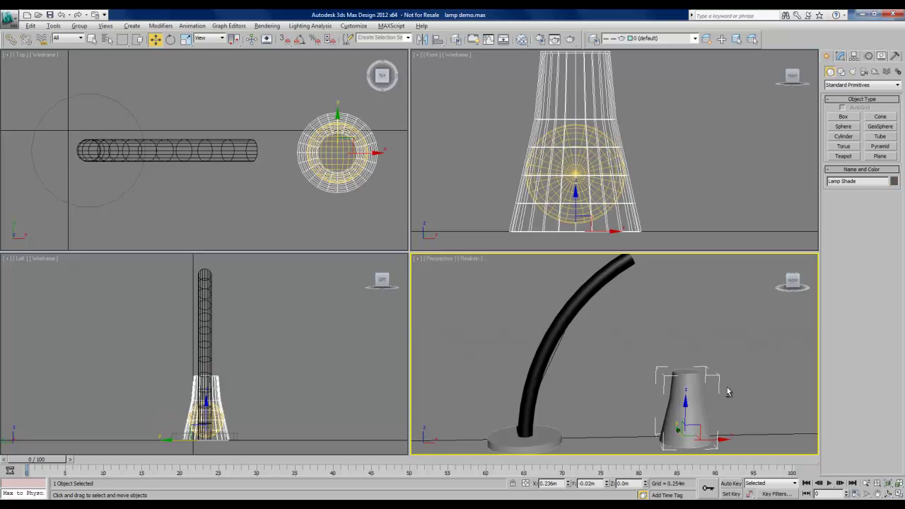
alt+middle_drag(728, 392, 472, 293)
Step: Create a small cylinder (0.007m radius, 0.018m tall) at the bulb's centre in the Top view
key(q)
click(473, 293)
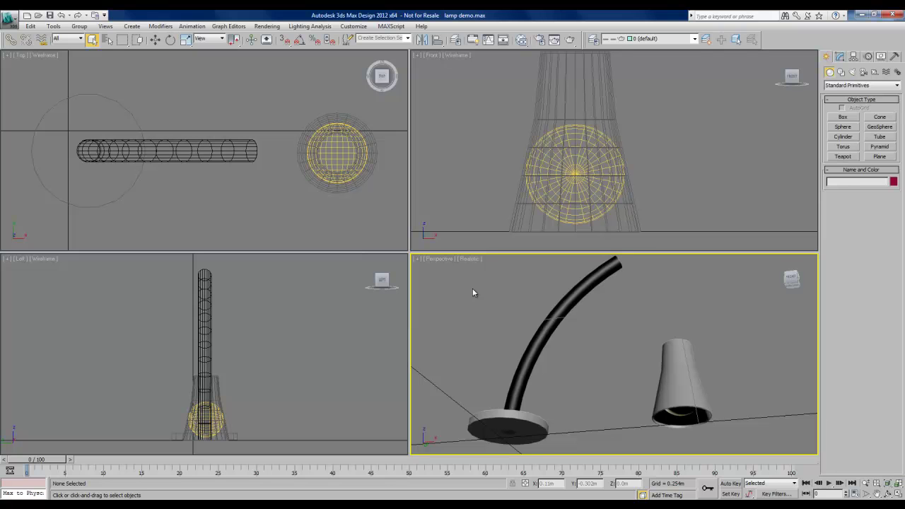
click(841, 136)
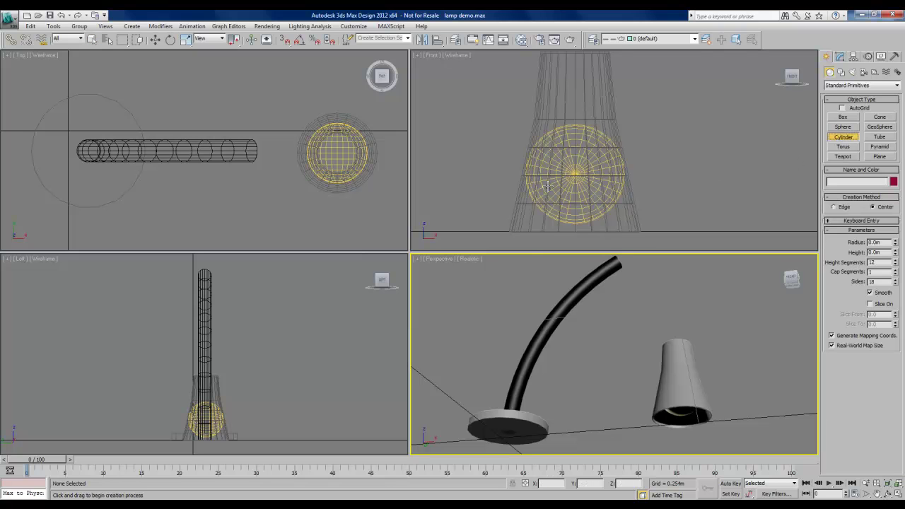
click(295, 192)
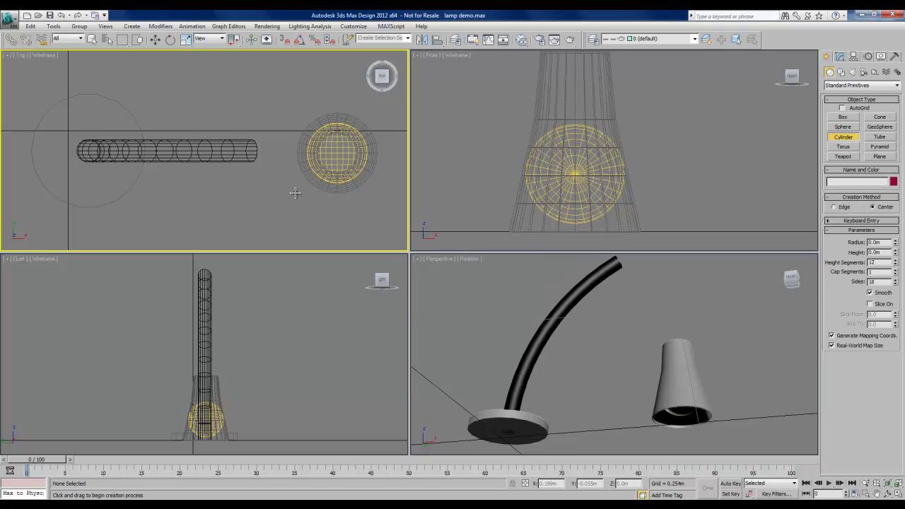
click(338, 149)
drag(339, 150, 339, 153)
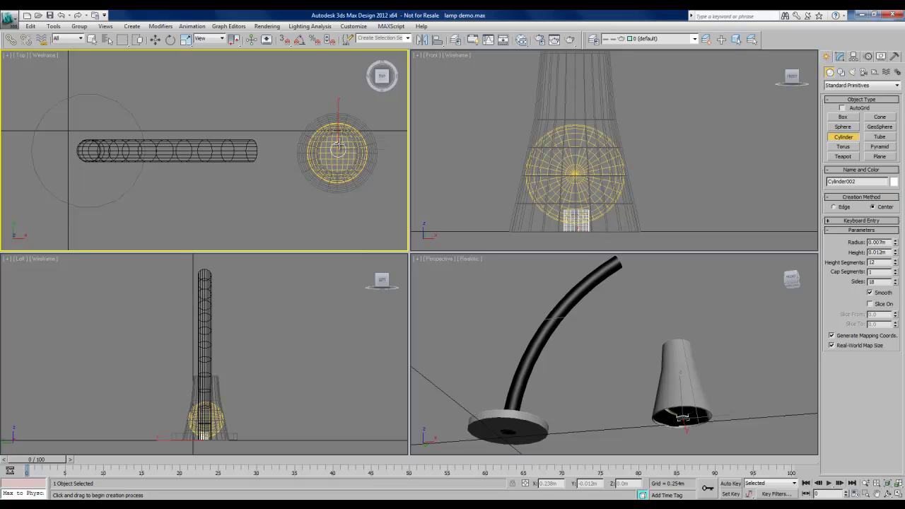
Step: Align the cylinder's X and Y centres to the Lamp Shade
click(438, 39)
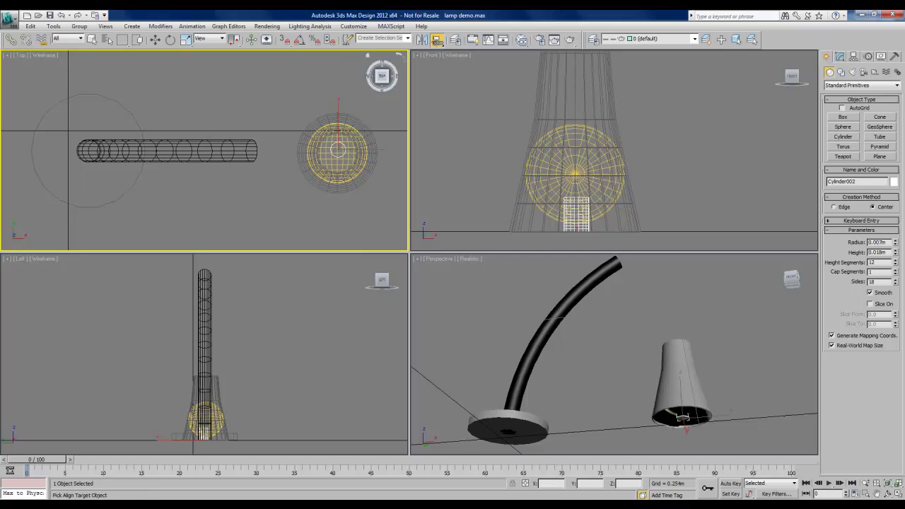
click(315, 129)
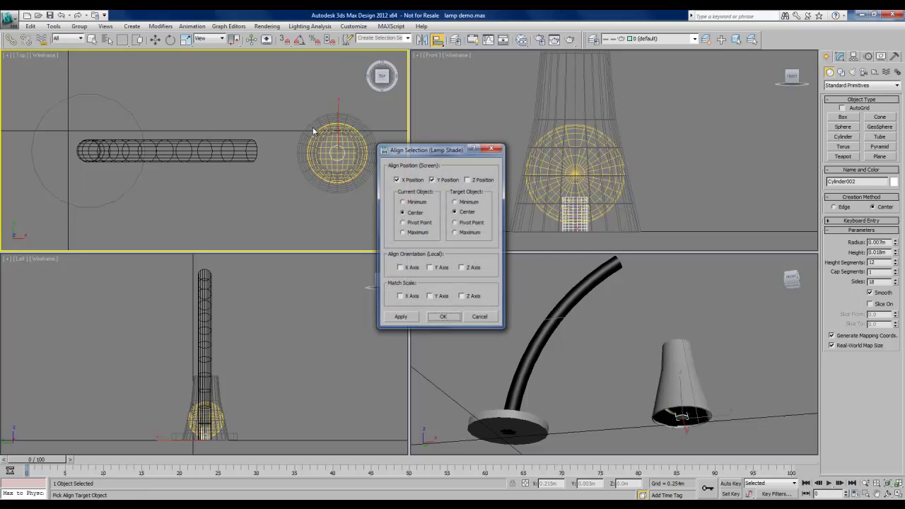
click(442, 317)
Step: Raise the cylinder to the shade's top and resize it to radius 0.002m, height 0.01m
scroll(686, 175, down, 3)
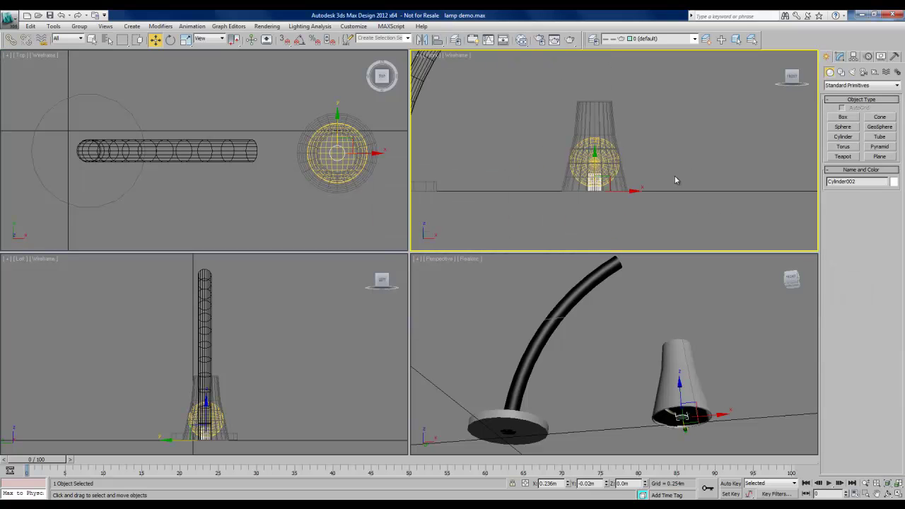
drag(595, 157, 597, 62)
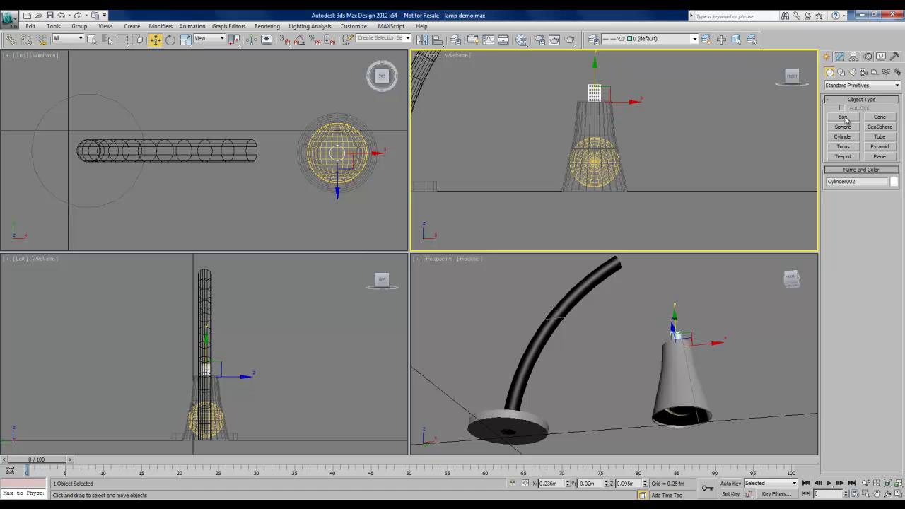
click(839, 57)
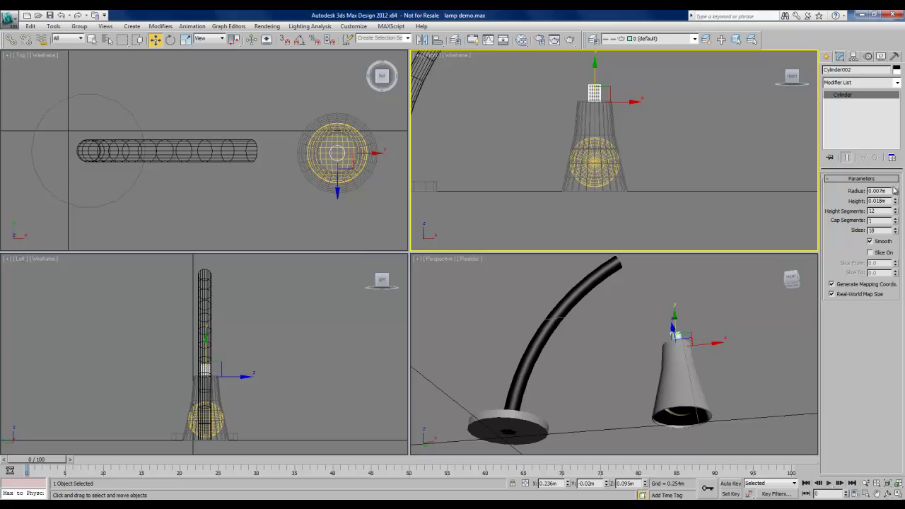
drag(894, 190, 896, 200)
click(895, 203)
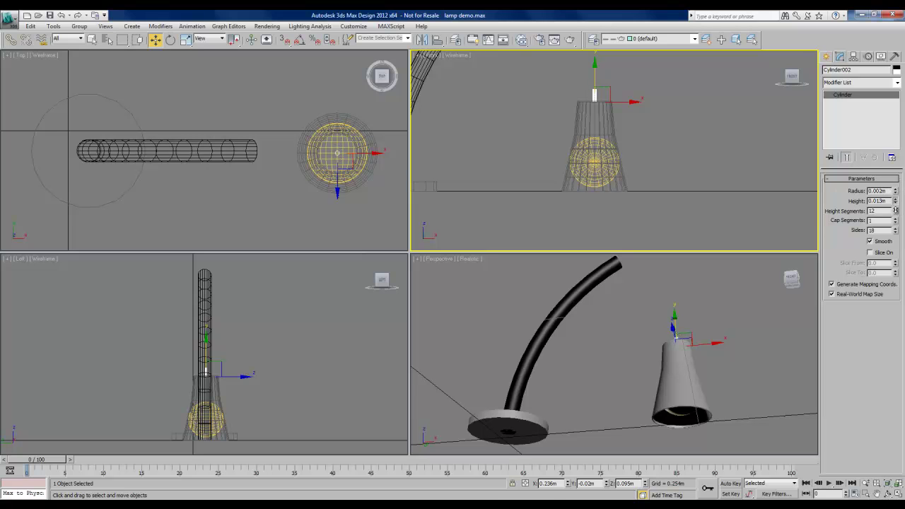
Step: Rename the cylinder 'Switch' and set its object colour to black
click(826, 57)
drag(856, 182, 834, 181)
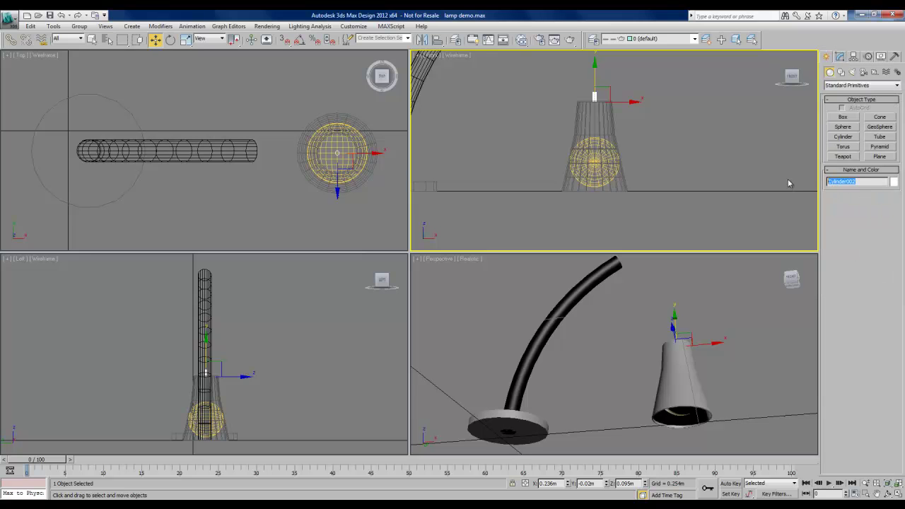
text(Switch)
click(894, 183)
click(525, 280)
click(500, 311)
click(493, 319)
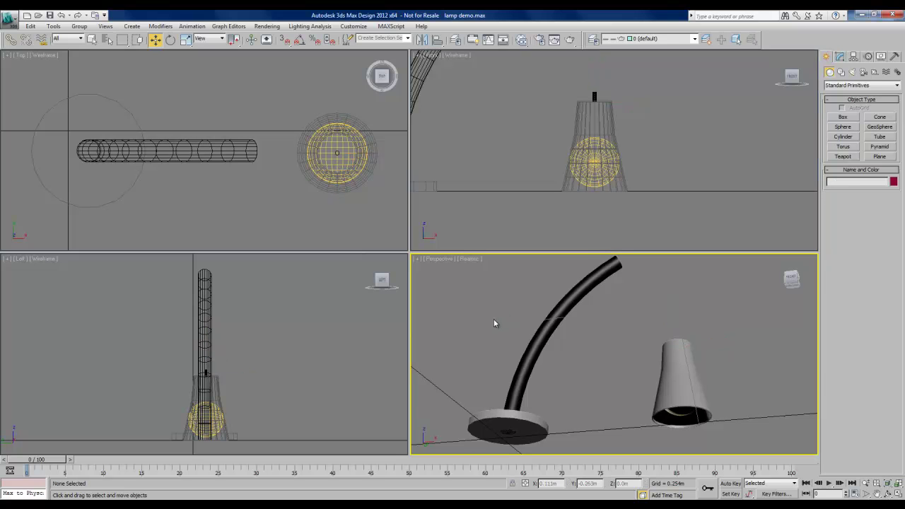
scroll(500, 322, up, 4)
Step: Lift the Lamp Shade in the Front view to check the bulb inside, then undo the move
scroll(500, 322, down, 5)
alt+middle_drag(501, 320, 536, 362)
key(q)
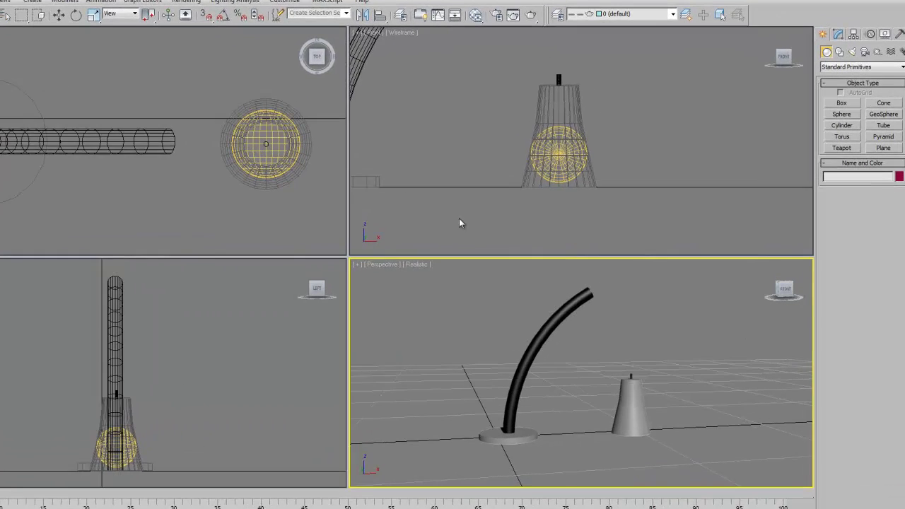
right_click(459, 224)
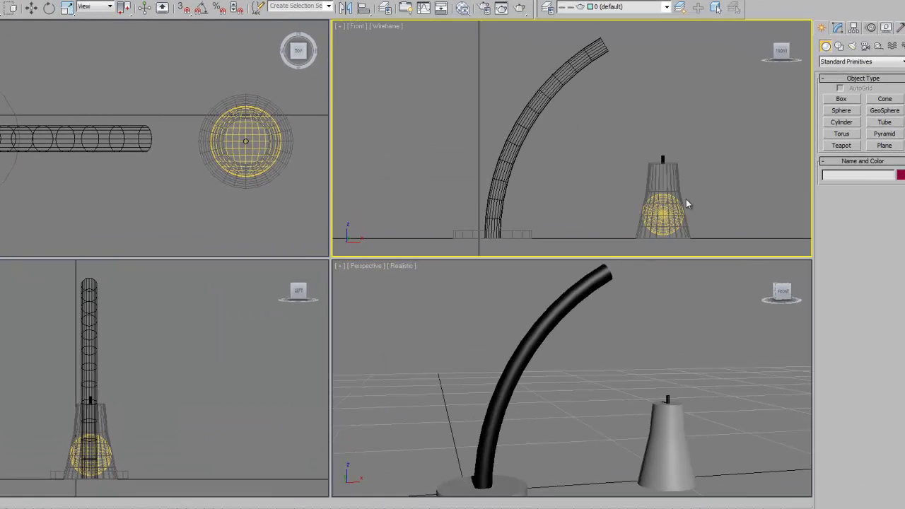
click(667, 182)
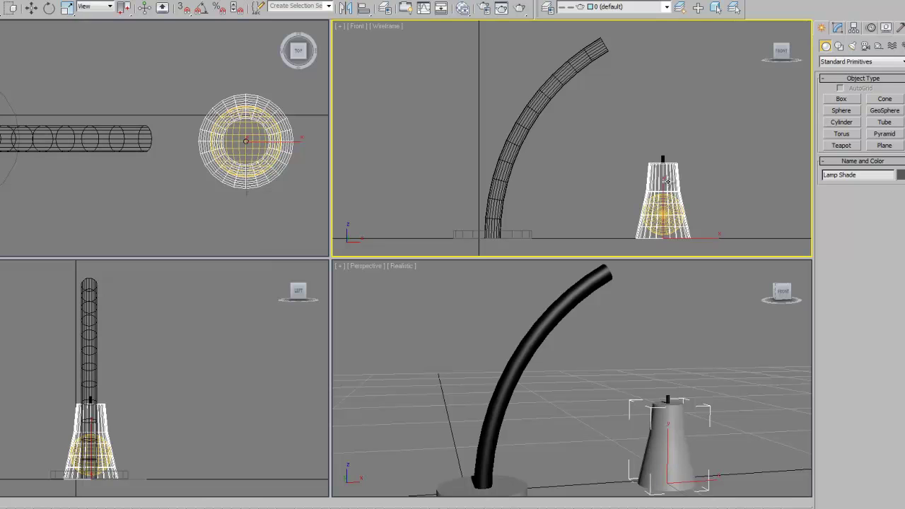
key(w)
drag(672, 219, 650, 106)
key(ctrl+z)
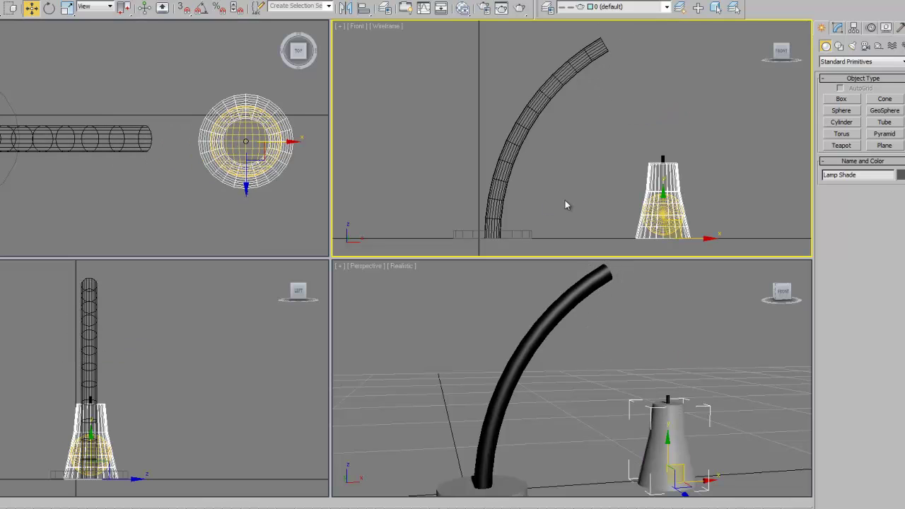
click(603, 201)
middle_drag(603, 201, 569, 147)
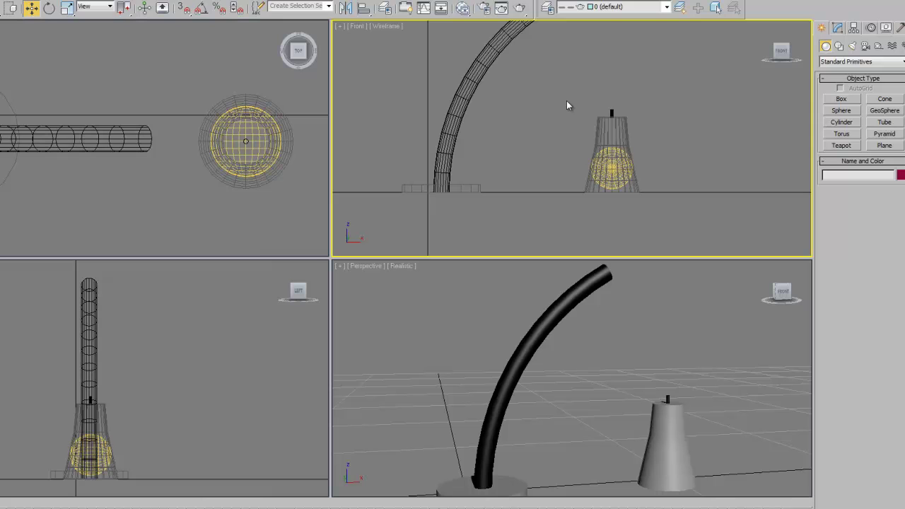
Step: Box-select the shade, bulb and switch and group them as 'Lamp Shade Group'
drag(566, 90, 663, 217)
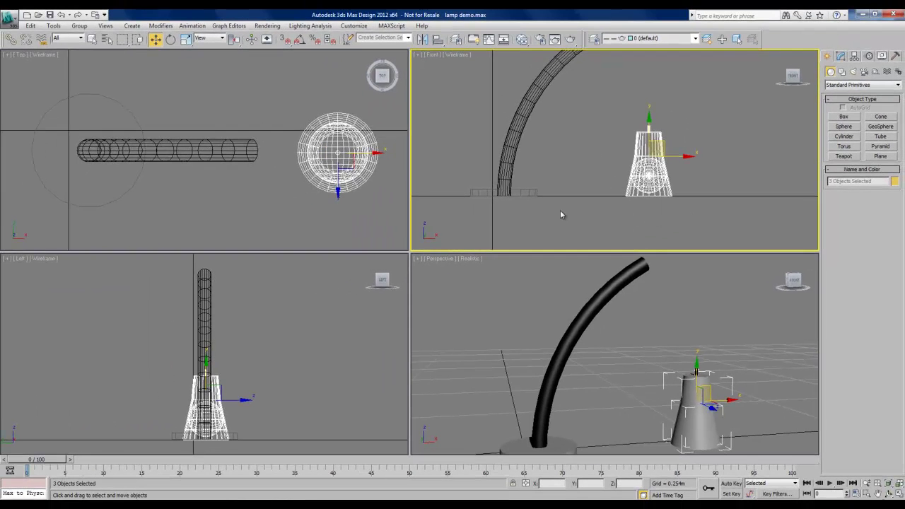
click(78, 26)
click(89, 39)
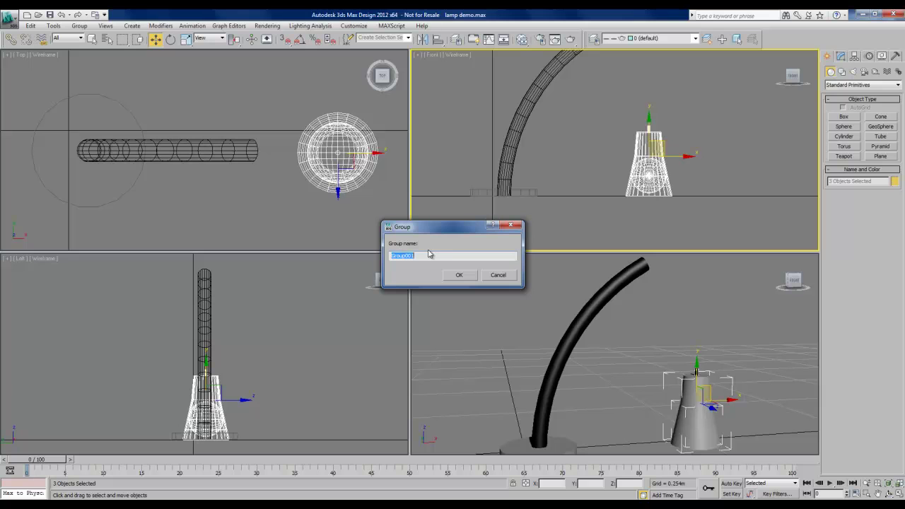
text(Lamp Shade)
click(458, 276)
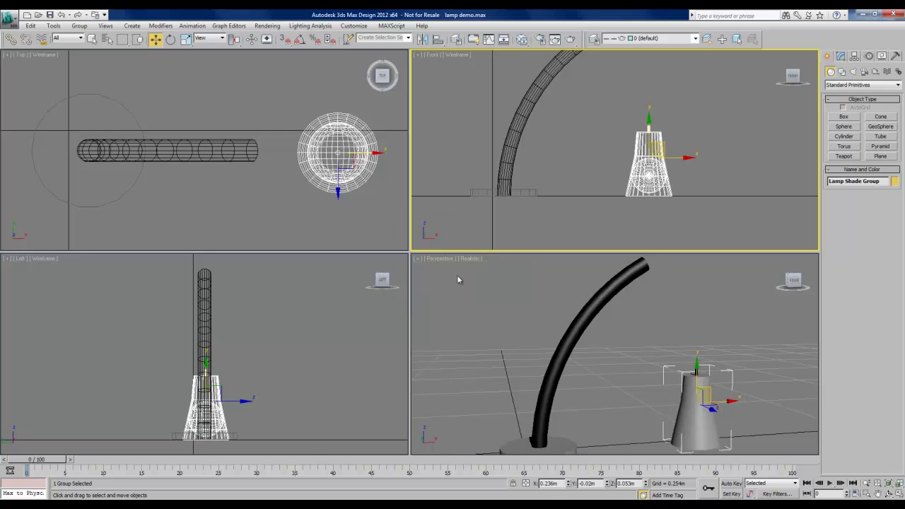
Step: Select the Lamp Shade Group and move it up to the end of the bent neck
click(586, 164)
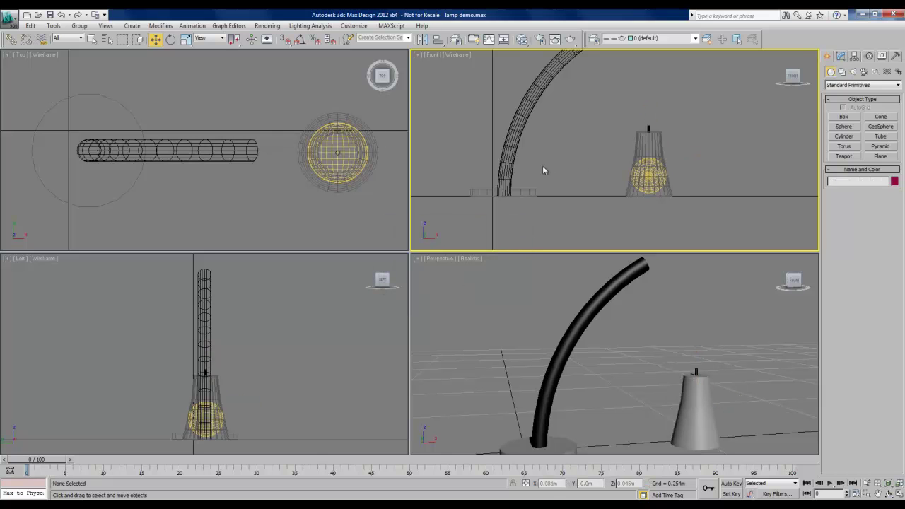
click(650, 136)
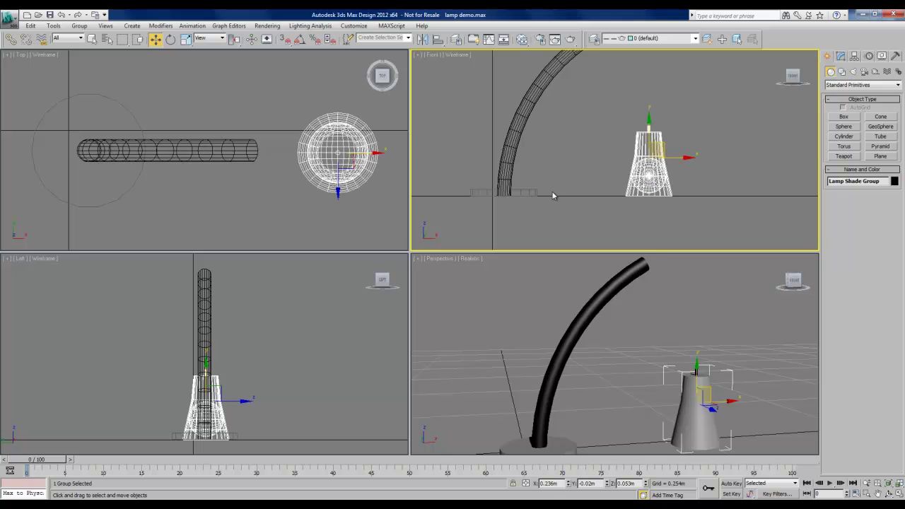
middle_drag(569, 169, 556, 192)
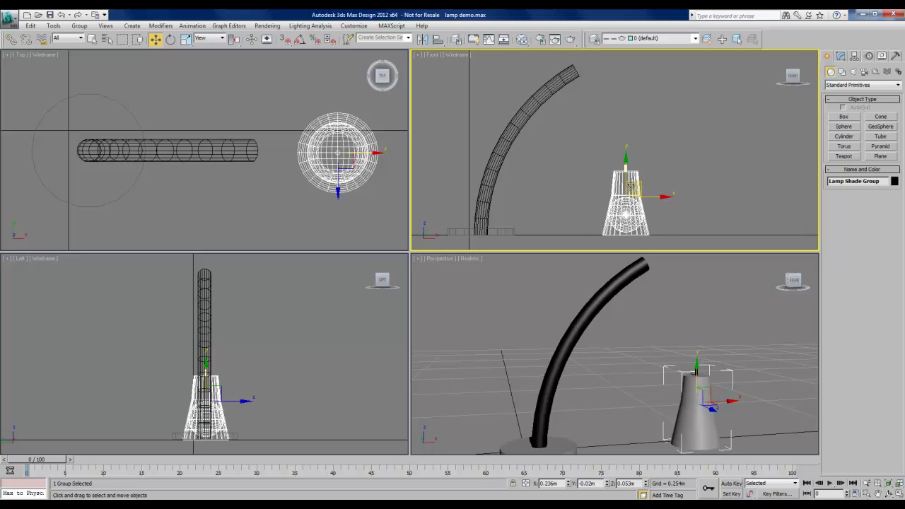
drag(633, 185, 593, 73)
middle_drag(657, 142, 681, 189)
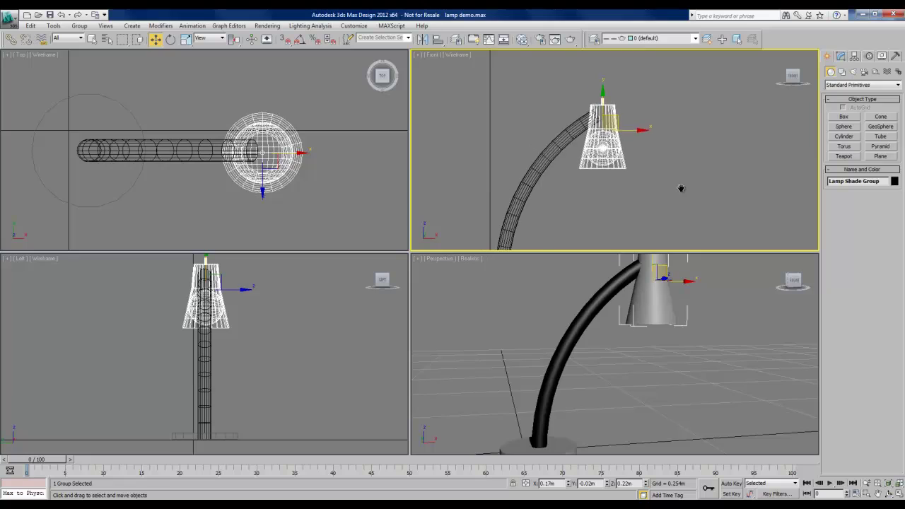
scroll(681, 189, up, 3)
scroll(575, 172, up, 4)
Step: Tilt the shade group about 40° downward and nudge it onto the neck's tip
key(e)
drag(629, 121, 590, 106)
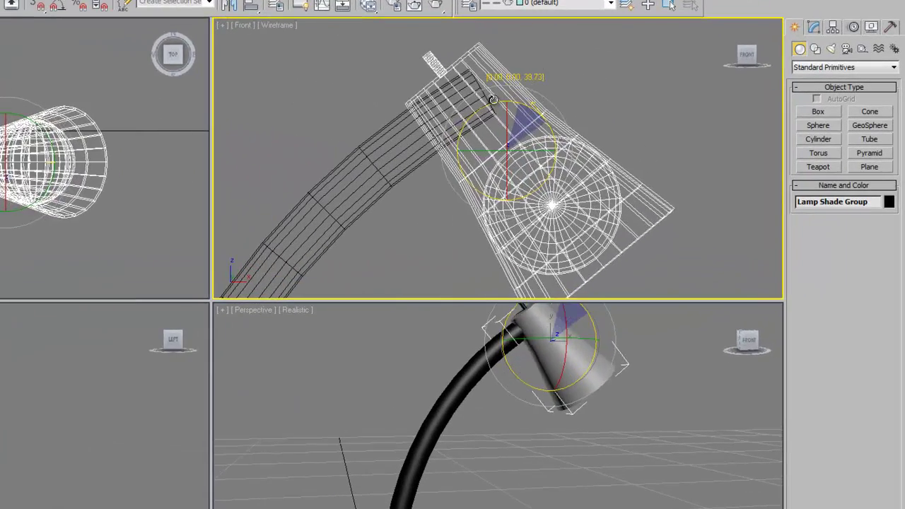
drag(493, 99, 578, 82)
key(w)
key(e)
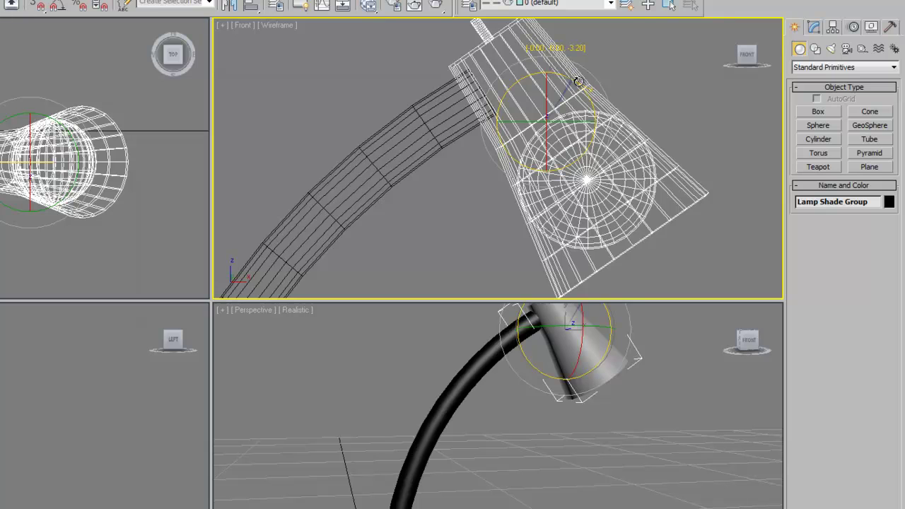
key(w)
drag(566, 97, 558, 92)
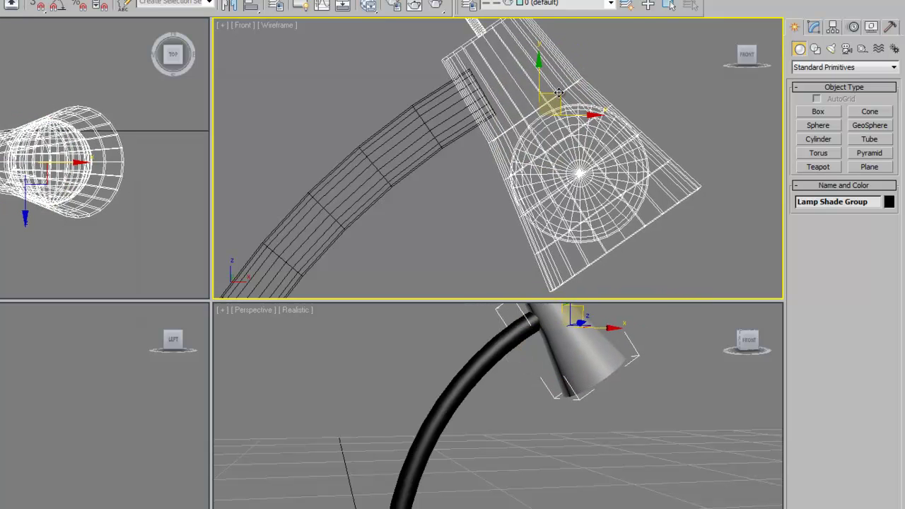
Step: Maximize the Perspective viewport and orbit it to show the whole lamp
right_click(307, 337)
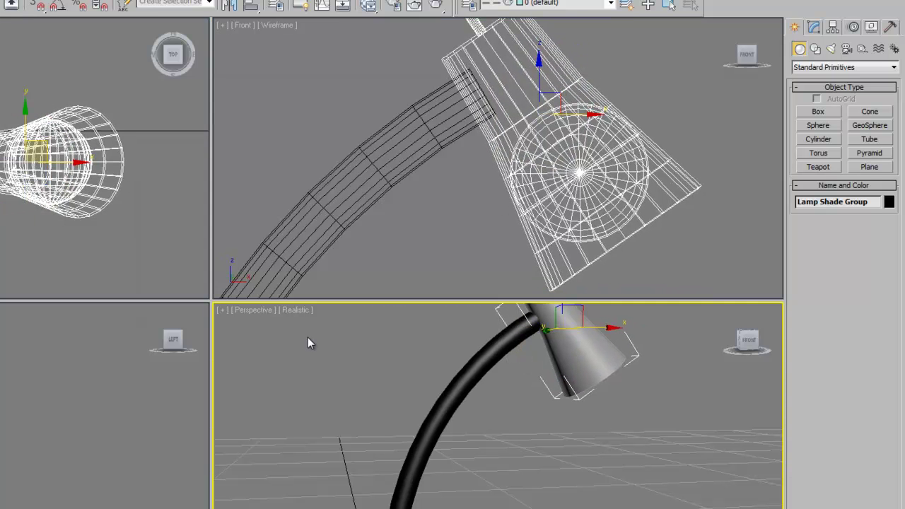
key(alt+w)
click(439, 250)
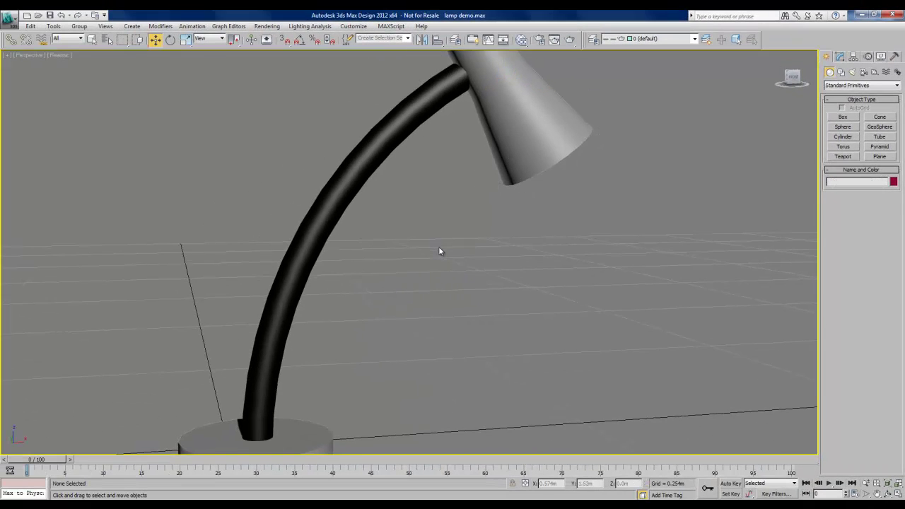
scroll(439, 252, down, 5)
alt+middle_drag(536, 305, 449, 323)
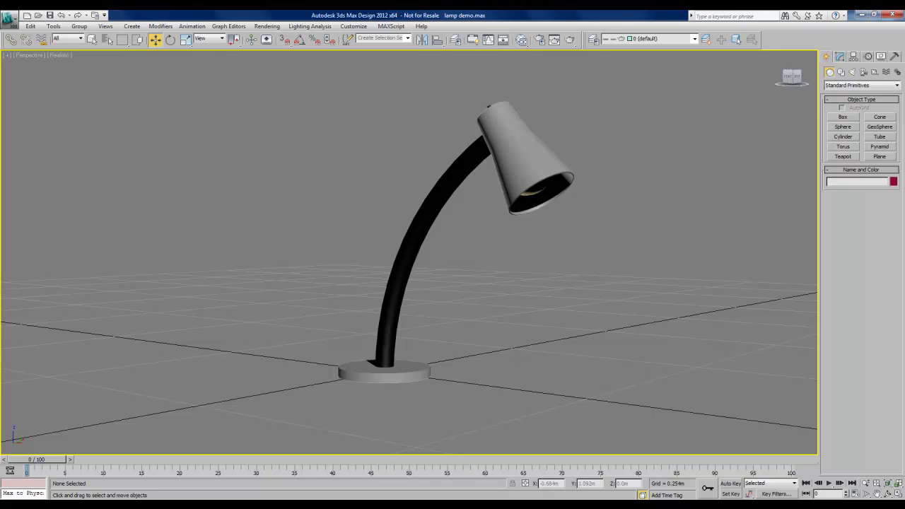